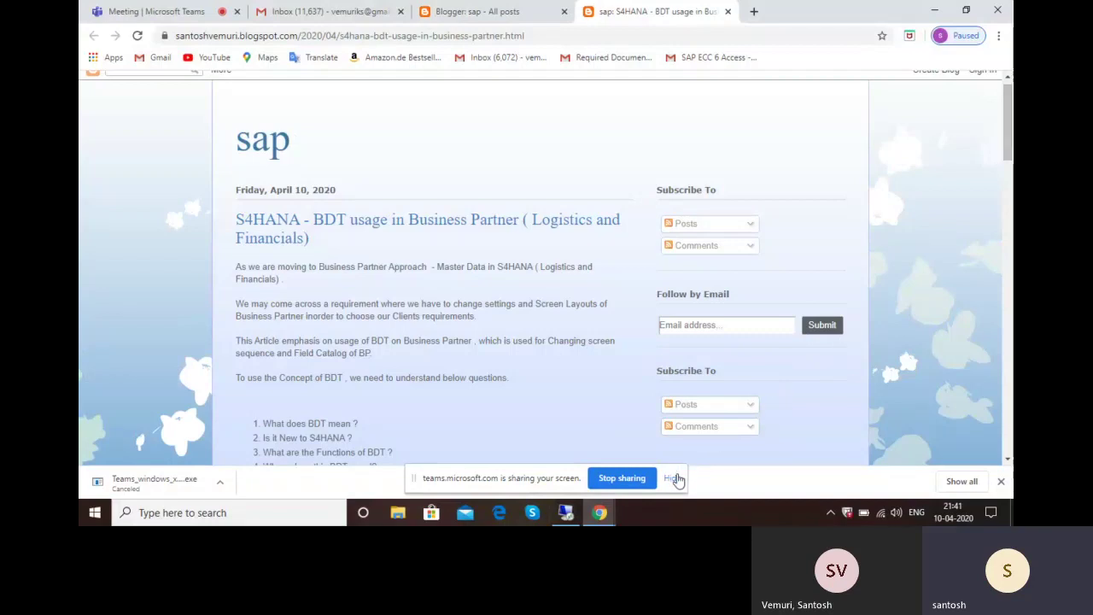
# - Hide the Teams screen-sharing bar covering the Blogger post
pyautogui.click(674, 479)
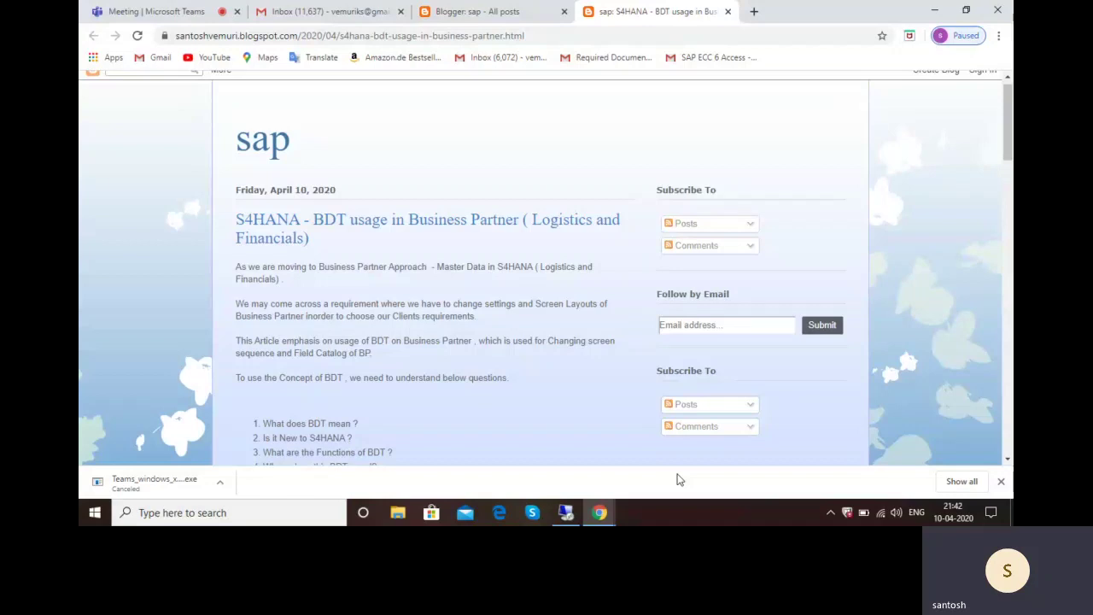
# - Scroll the post past the question list to the green 'What does BDT Mean?' answer headings
pyautogui.scroll(-1, 676, 480)
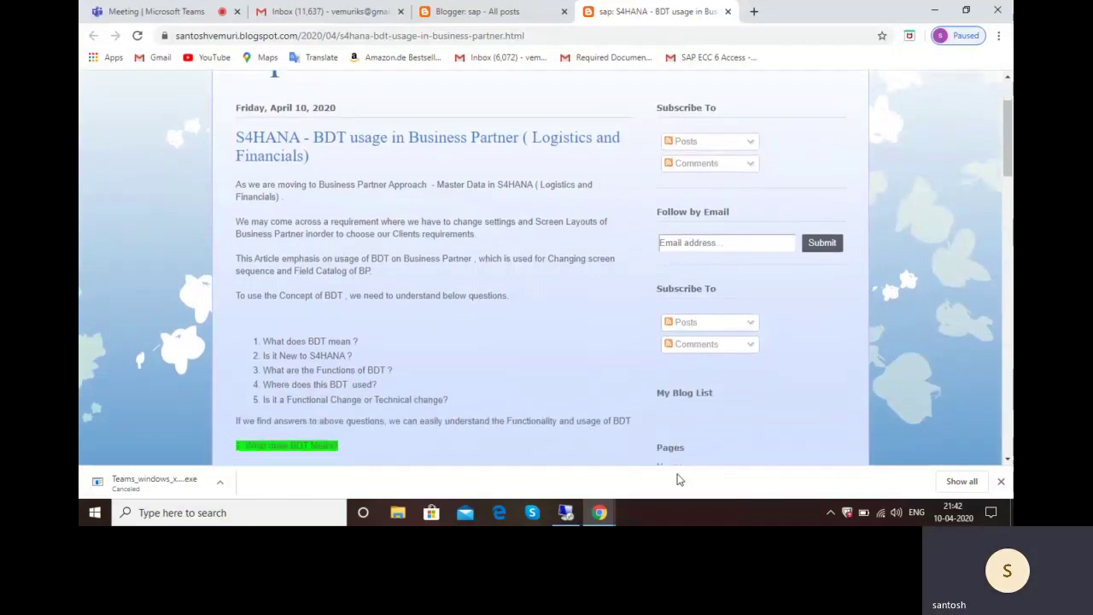
pyautogui.scroll(-1, 676, 480)
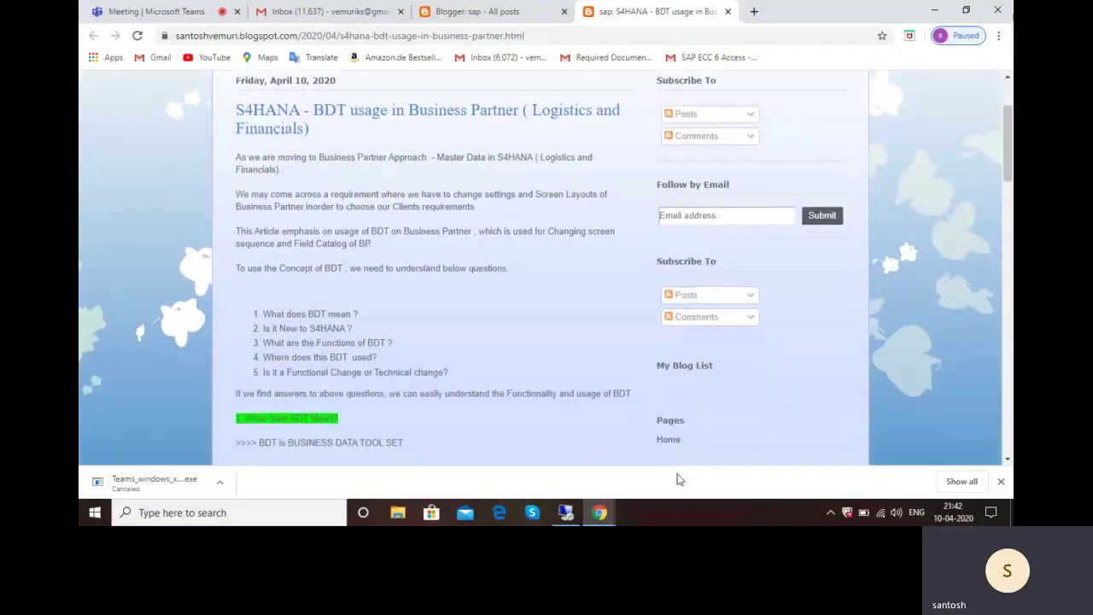
pyautogui.scroll(-1, 676, 480)
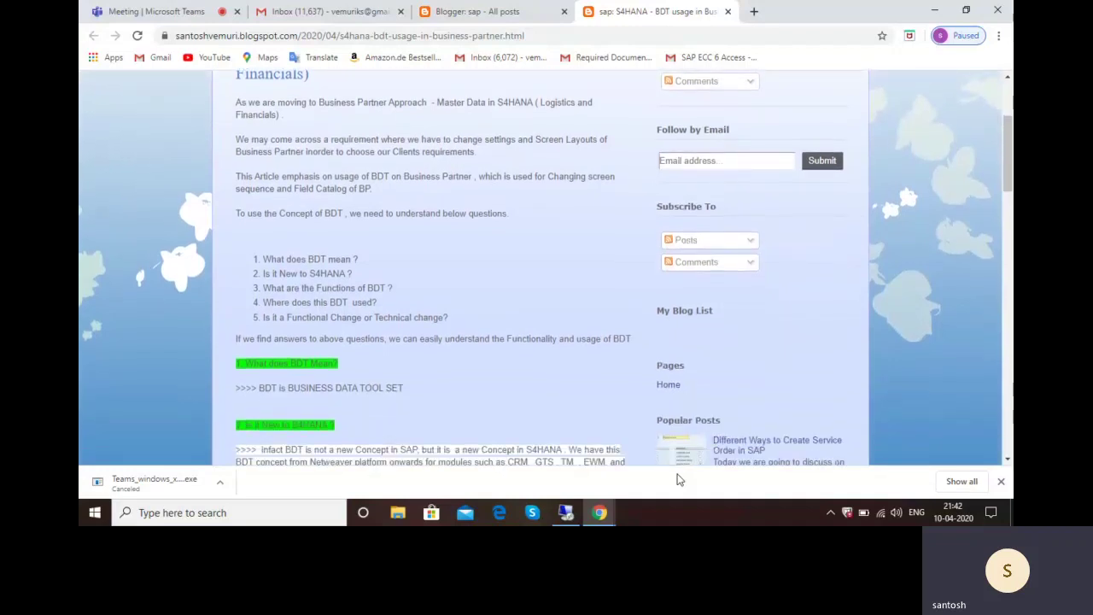
pyautogui.scroll(-1, 676, 480)
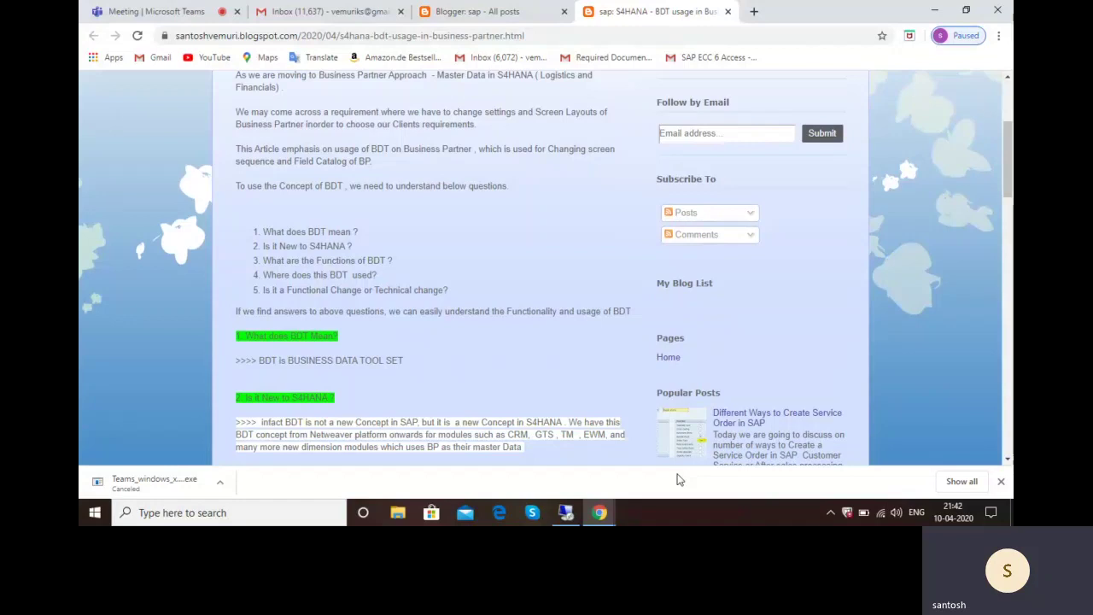
pyautogui.scroll(-1, 677, 480)
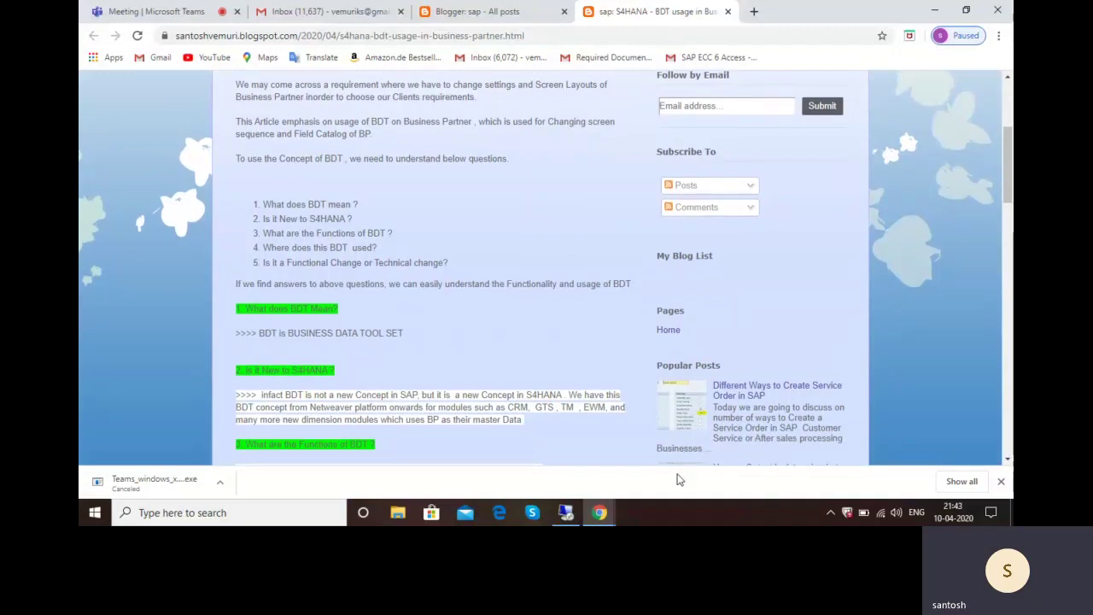
pyautogui.scroll(-1, 677, 480)
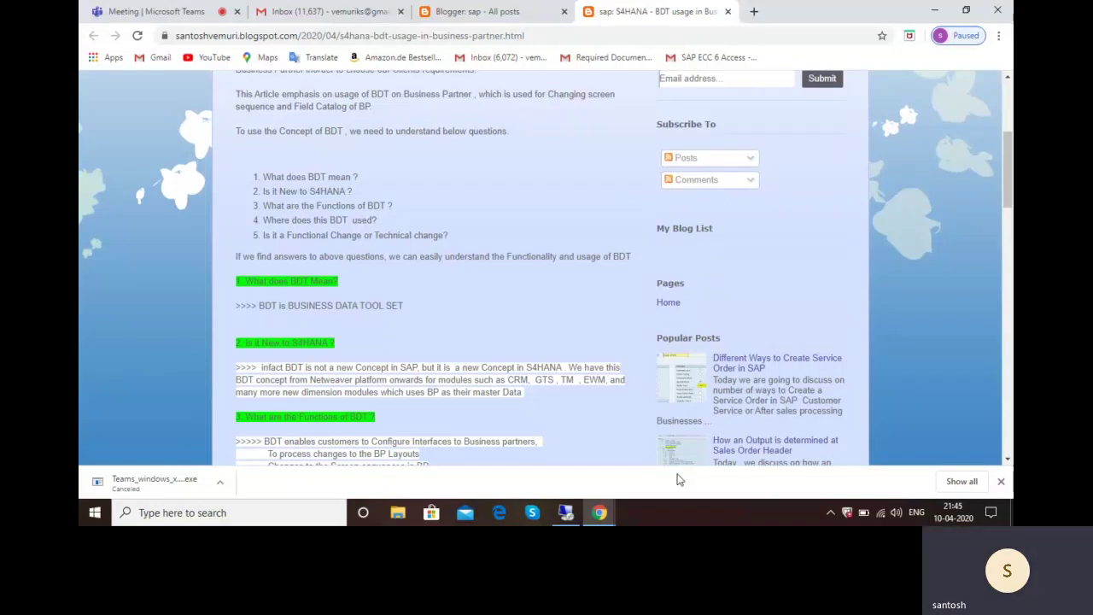
# - Scroll further toward the sections on BDT functions, usage and functional versus technical change
pyautogui.scroll(-5, 677, 479)
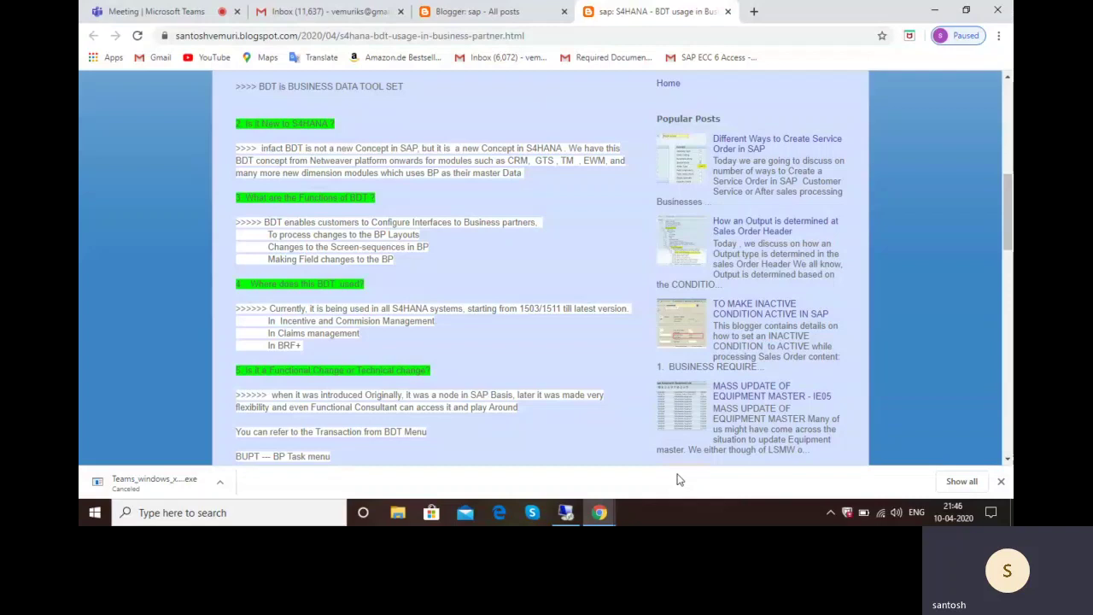
# - Scroll to the BUPT–BUSJ transaction list, then close the remote SAP session window
pyautogui.scroll(-3, 678, 480)
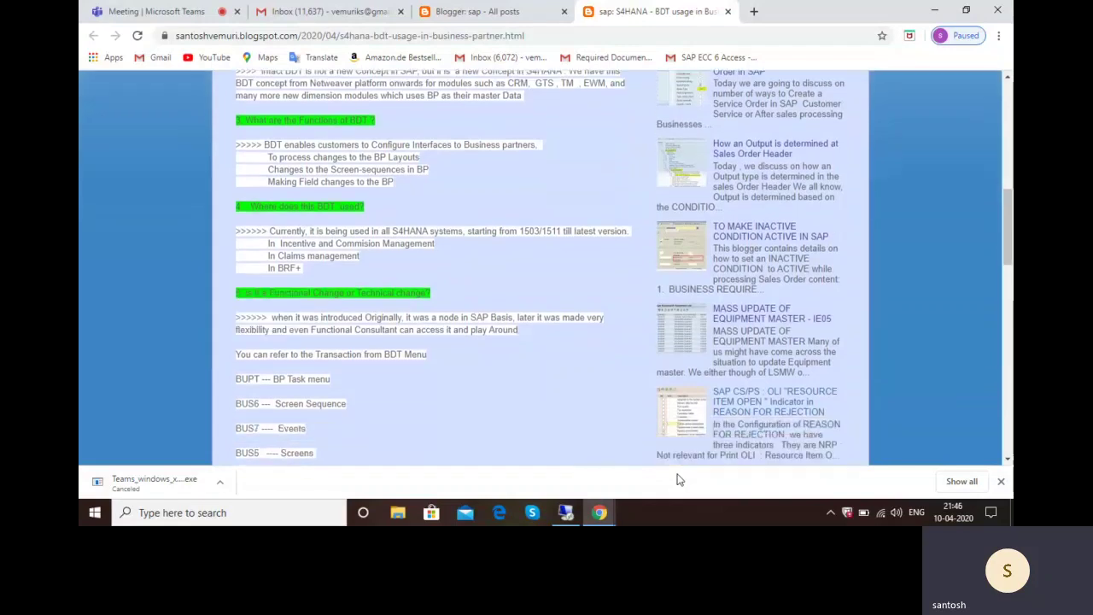
pyautogui.scroll(-1, 678, 480)
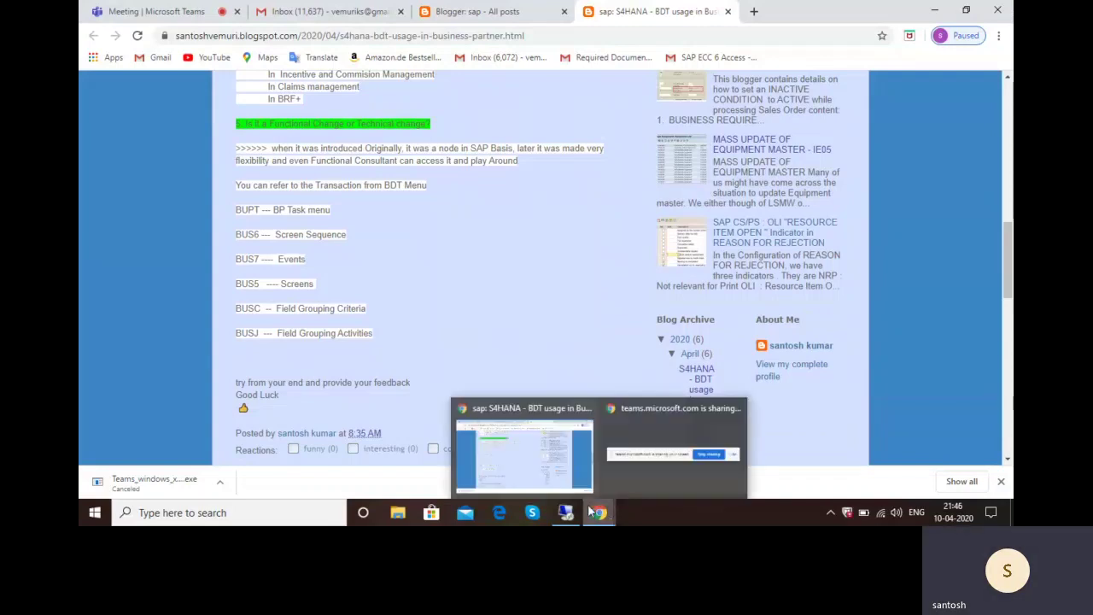
pyautogui.moveTo(565, 512)
pyautogui.click(566, 466)
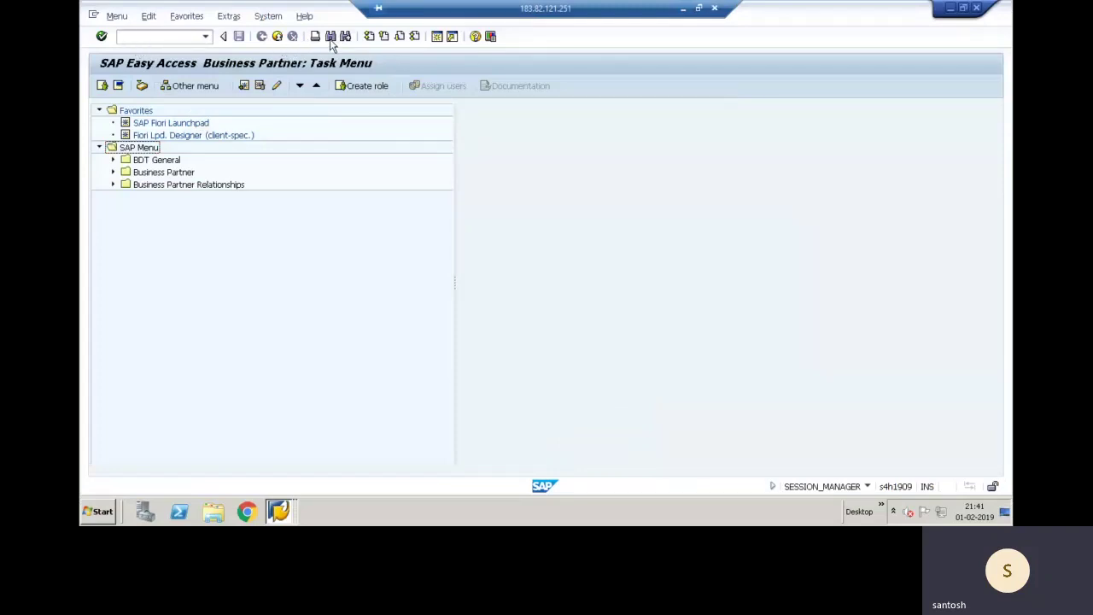
pyautogui.click(716, 10)
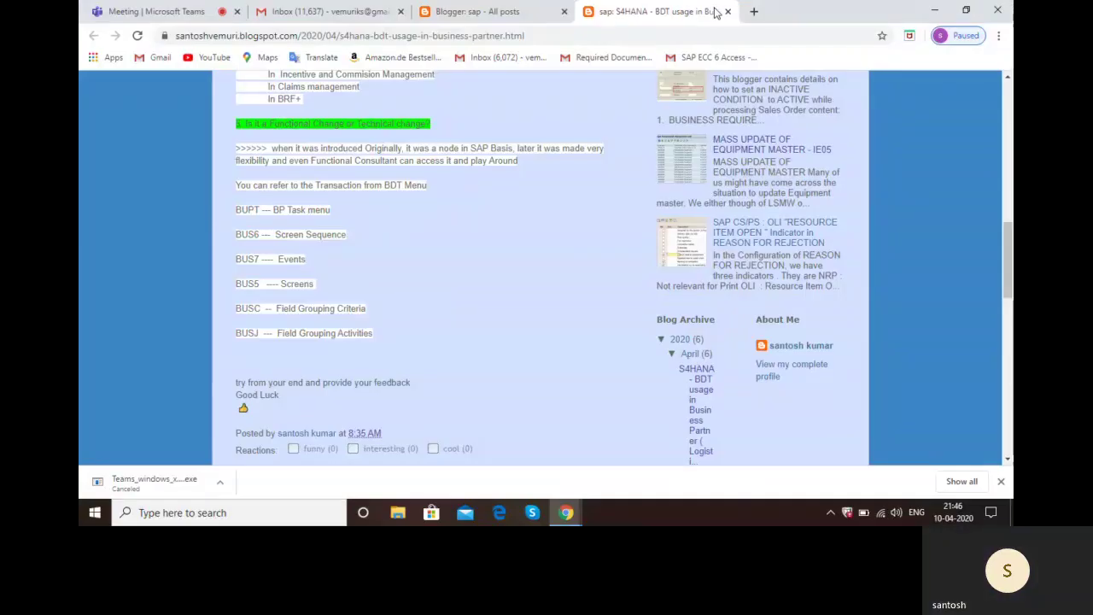
# - Relaunch Remote Desktop Connection via mstsc and connect, accepting the certificate warning
pyautogui.click(149, 513)
pyautogui.write('msts')
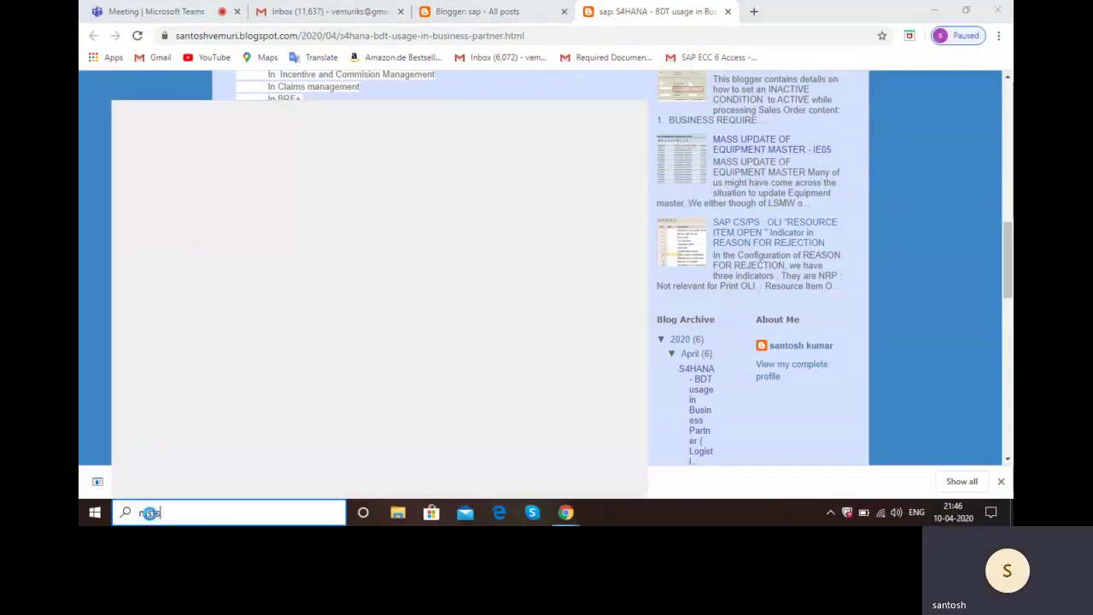
pyautogui.write('c')
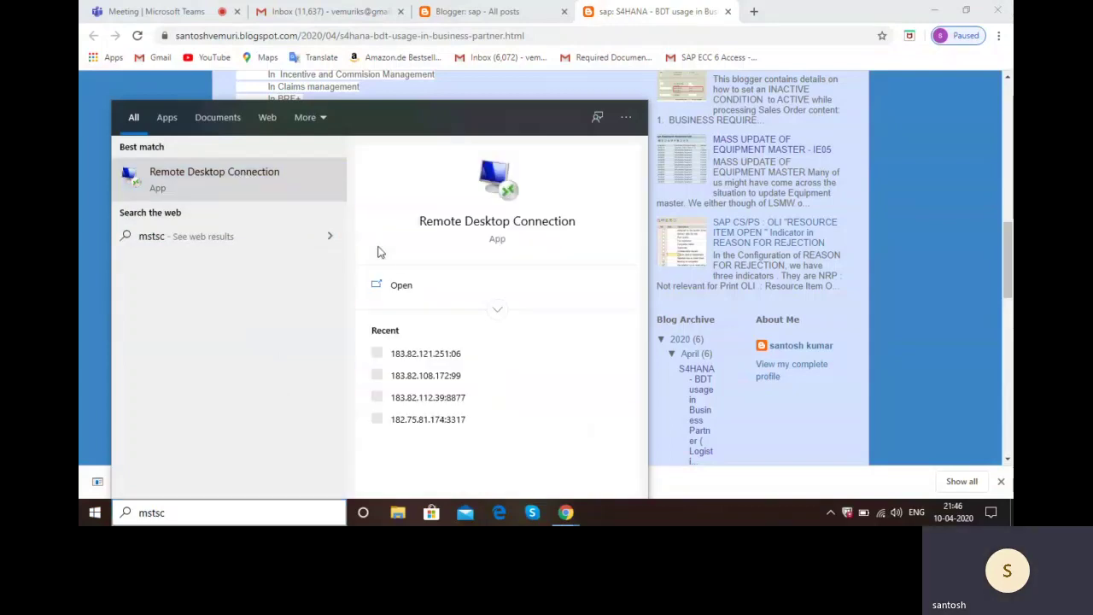
pyautogui.click(421, 367)
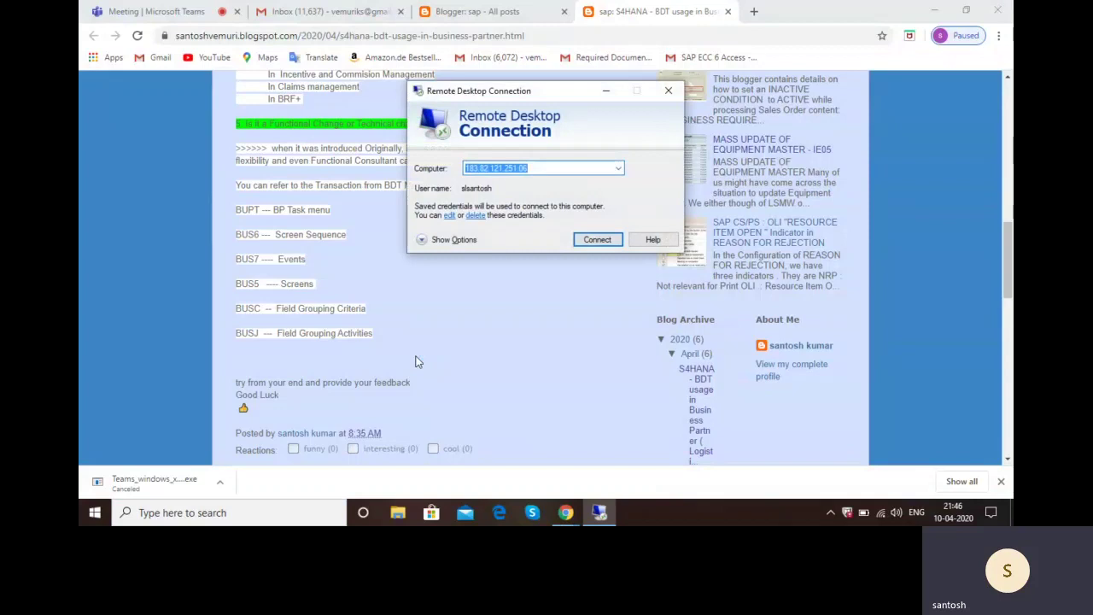
pyautogui.click(596, 240)
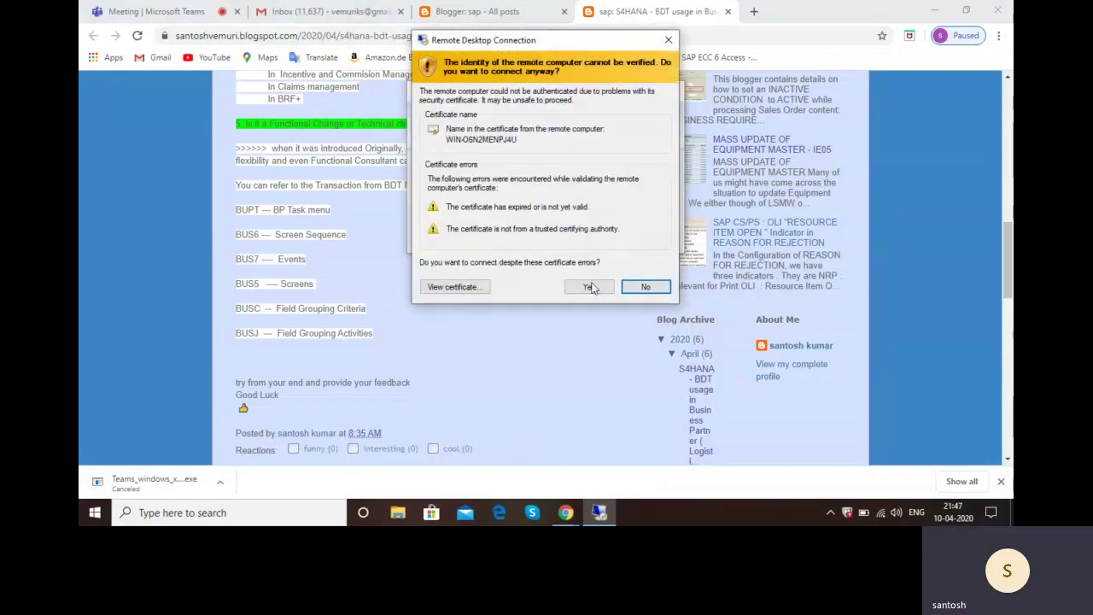
pyautogui.click(590, 287)
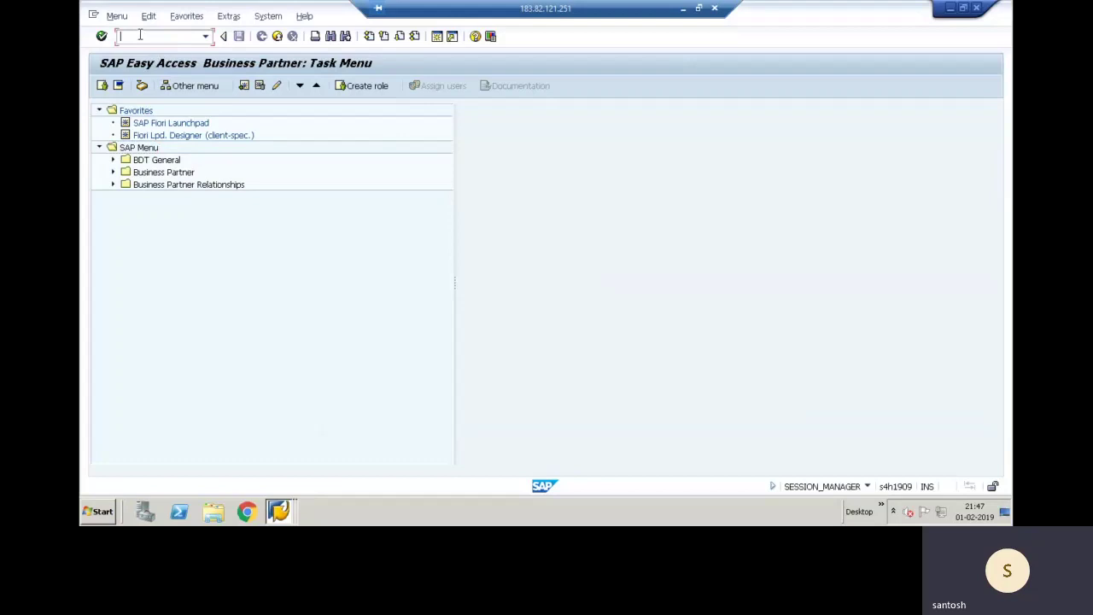
pyautogui.write('/nbp')
# - Run transaction /nbp to reach the Maintain Business Partner screen
pyautogui.press('Return')
pyautogui.click(144, 38)
pyautogui.write('/nb')
pyautogui.press('Return')
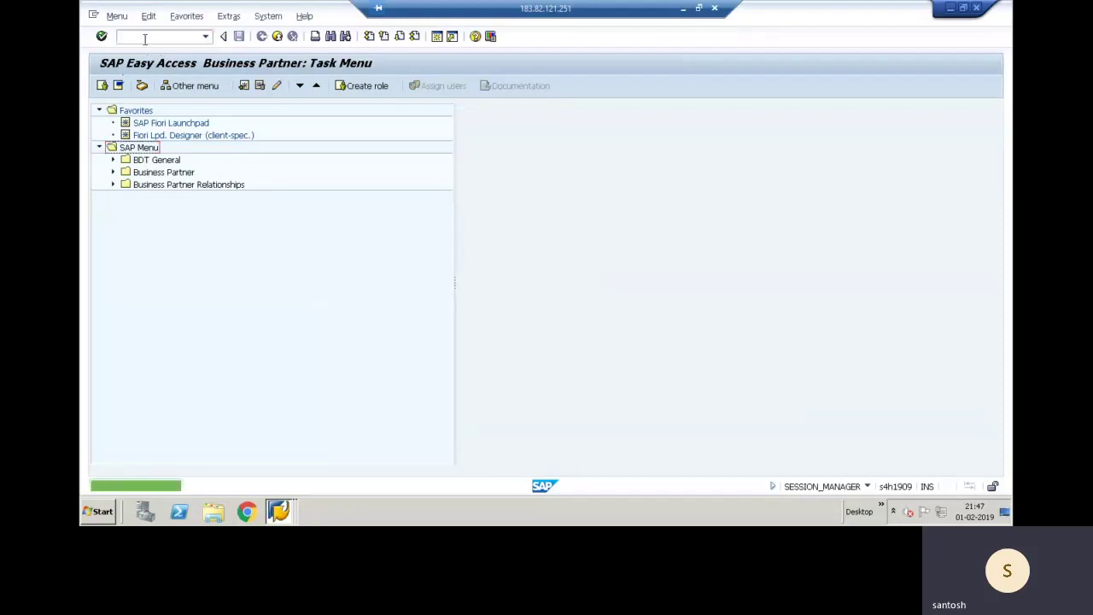
pyautogui.click(138, 37)
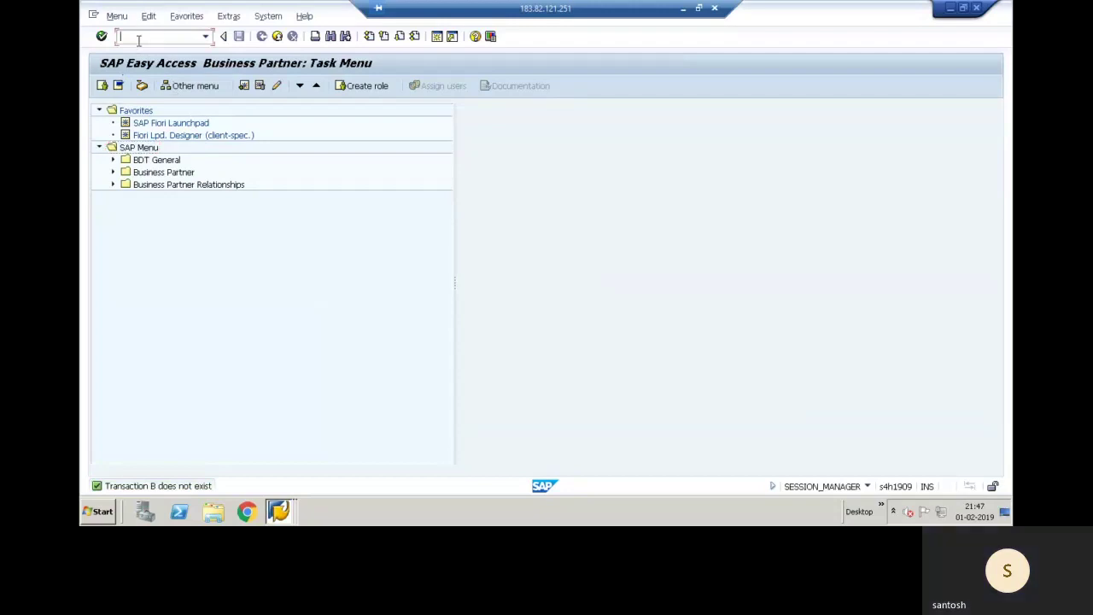
pyautogui.write('/nbp')
pyautogui.press('Return')
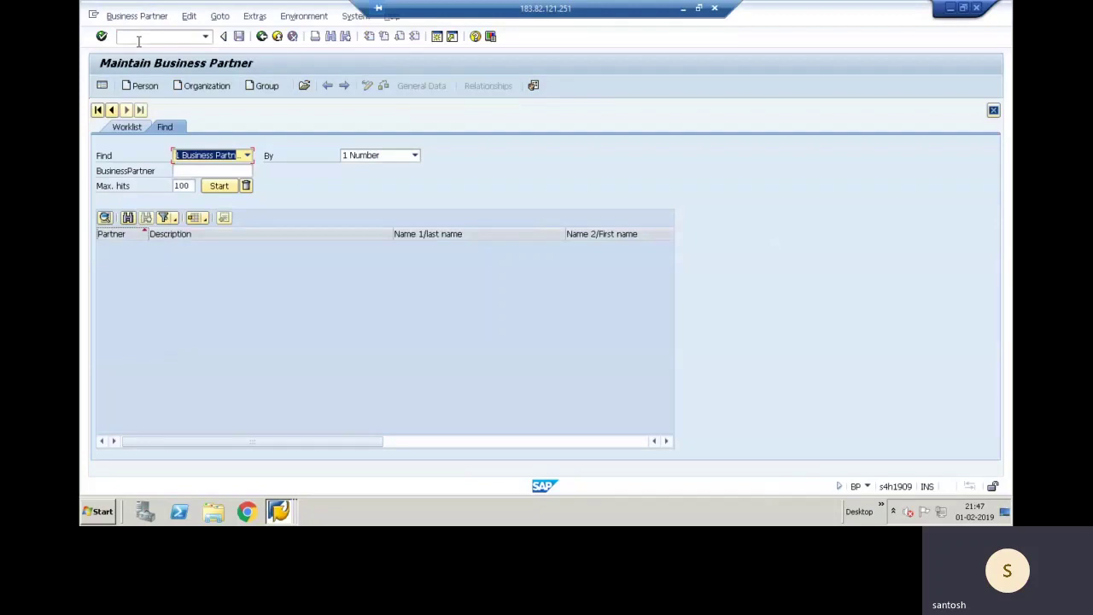
# - Open existing business partner 1118, correcting the mistyped number 11118
pyautogui.click(304, 86)
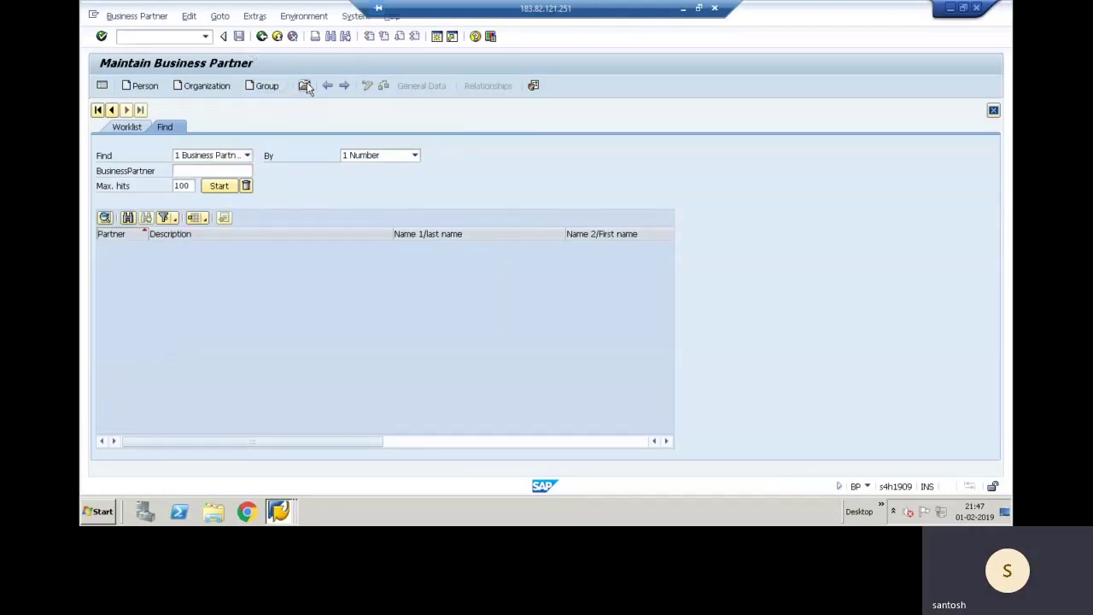
pyautogui.write('11118')
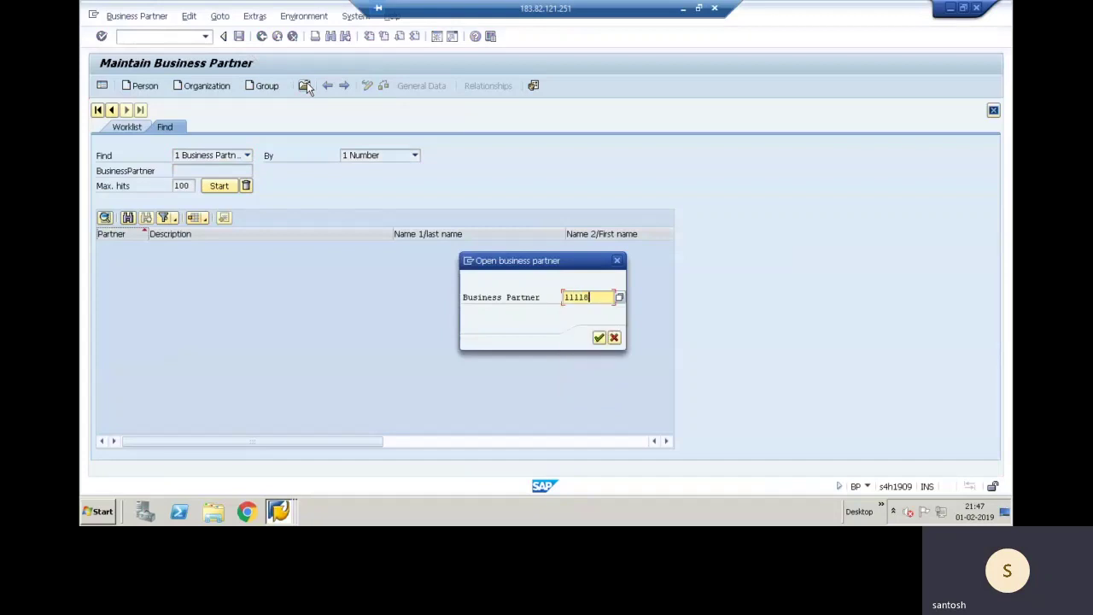
pyautogui.press('Return')
pyautogui.write('118')
pyautogui.press('Return')
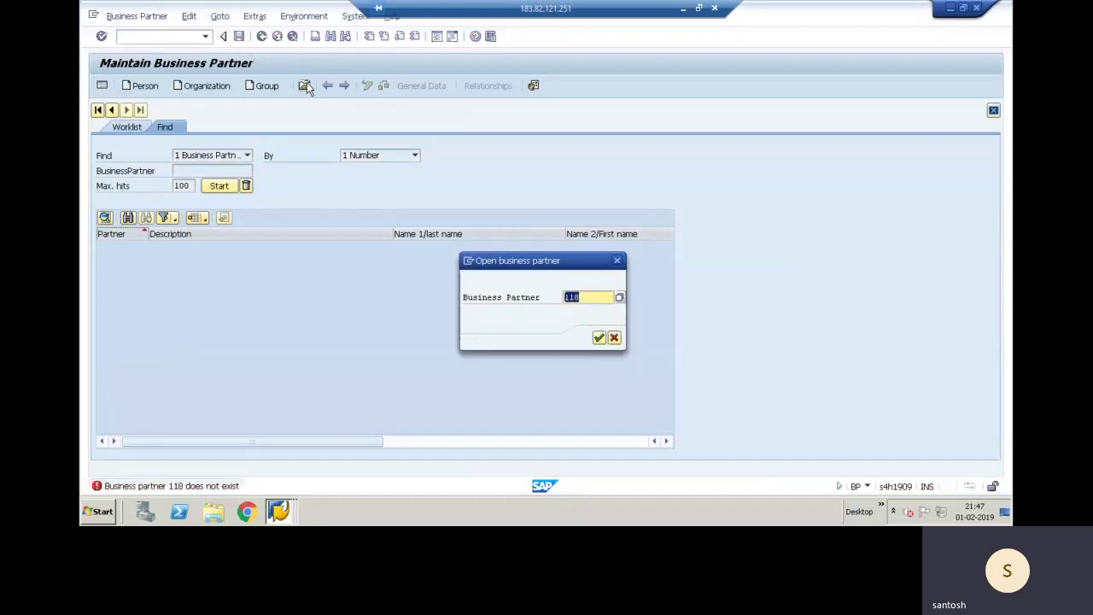
pyautogui.write('1118')
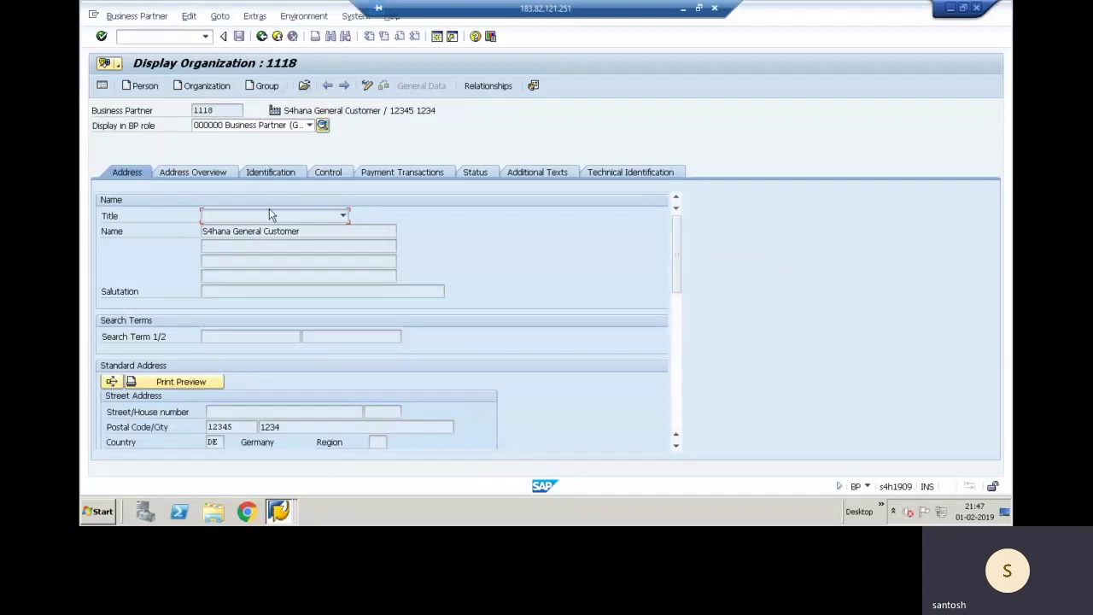
# - Switch partner 1118's Display in BP role to FLCU01 Customer
pyautogui.click(256, 126)
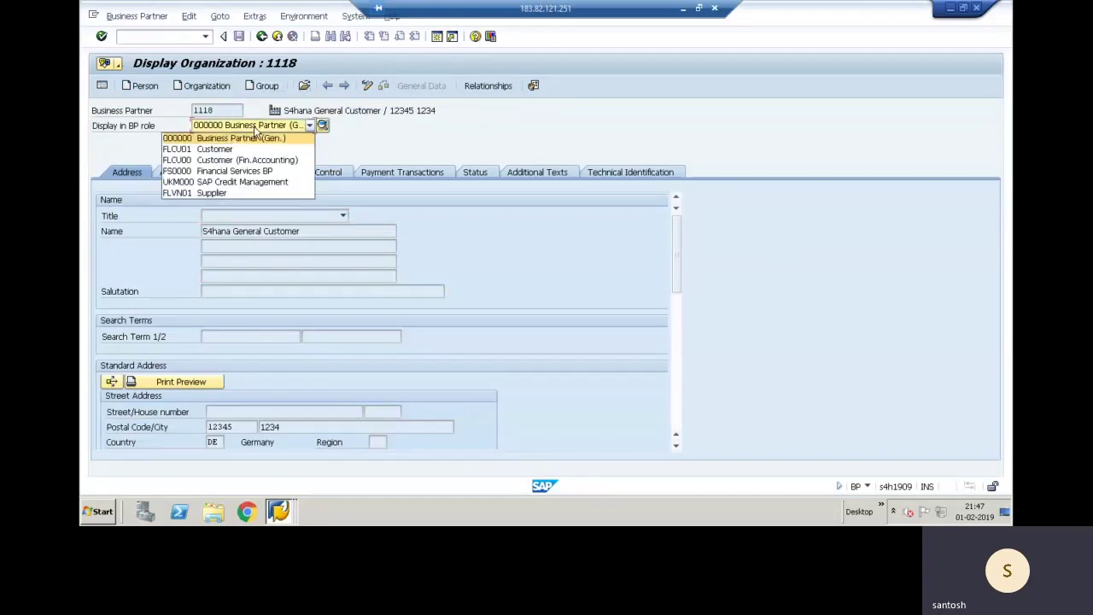
pyautogui.click(246, 151)
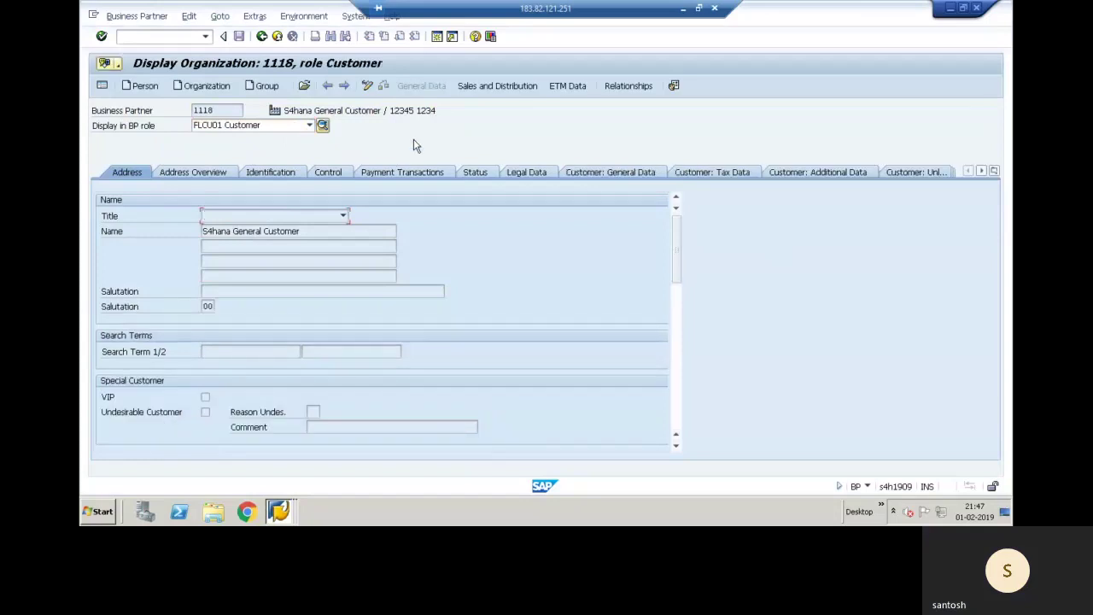
# - Show partner 1118's Sales and Distribution data and list the open SAP windows
pyautogui.click(486, 87)
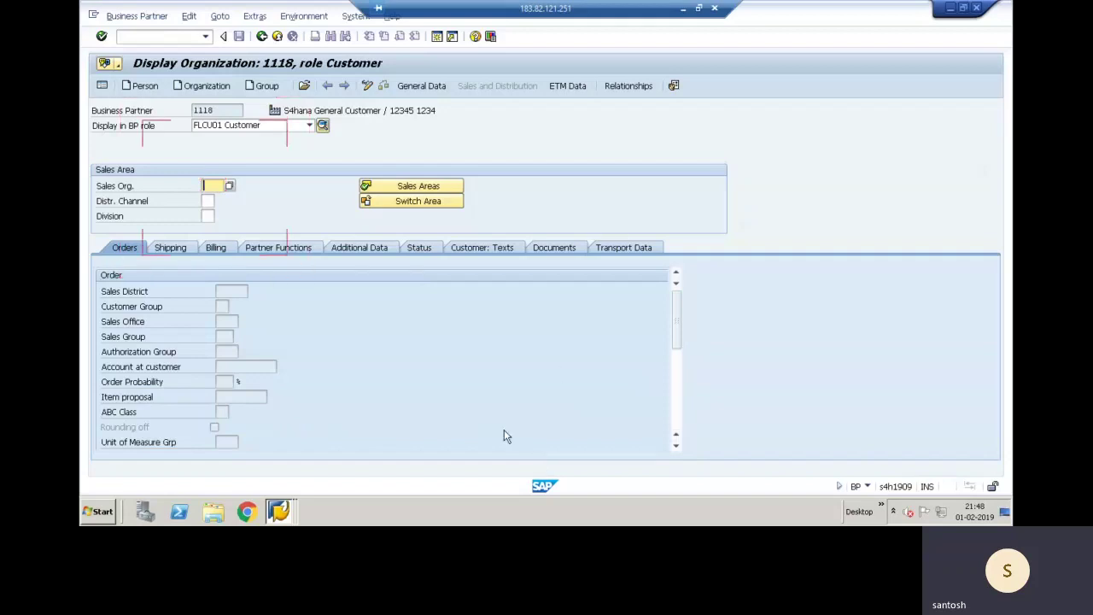
pyautogui.click(285, 513)
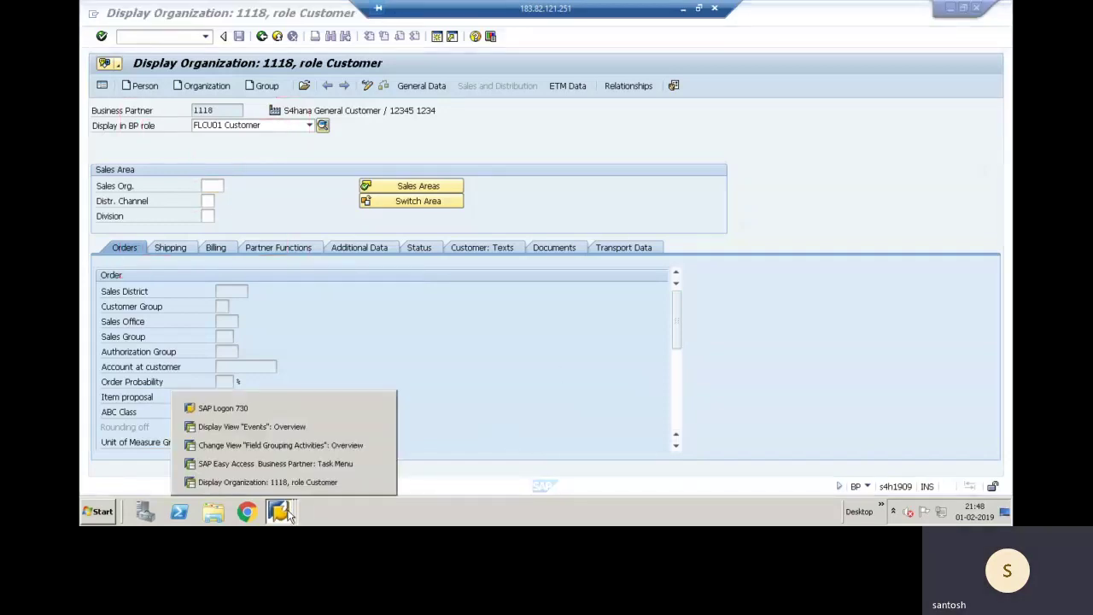
# - Open Business Partner > Control > Screen Sequences in the task menu, then return to partner 1118
pyautogui.click(255, 463)
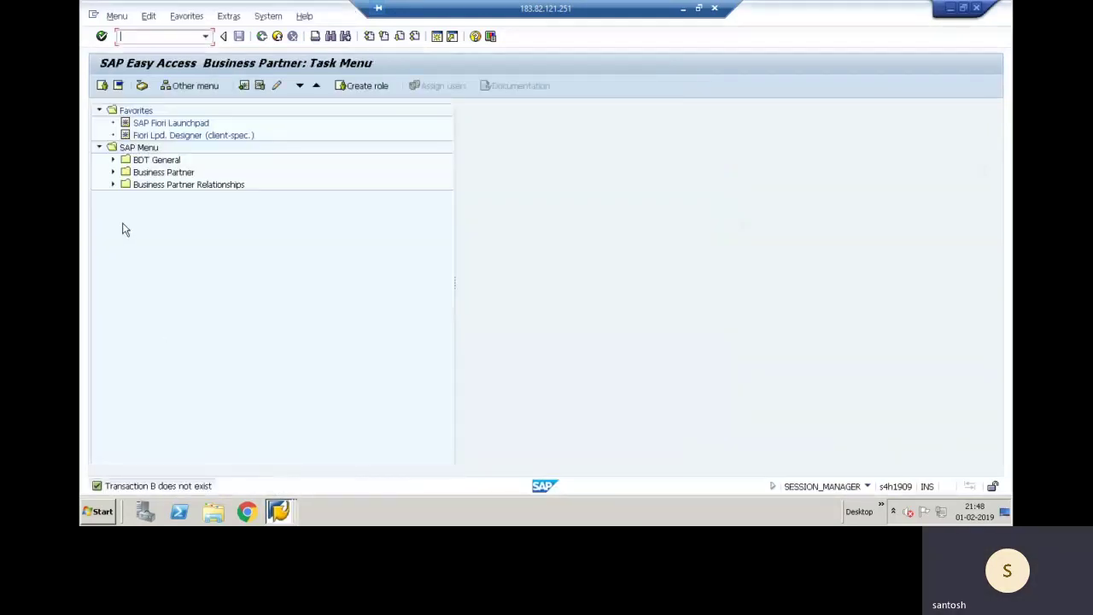
pyautogui.click(113, 172)
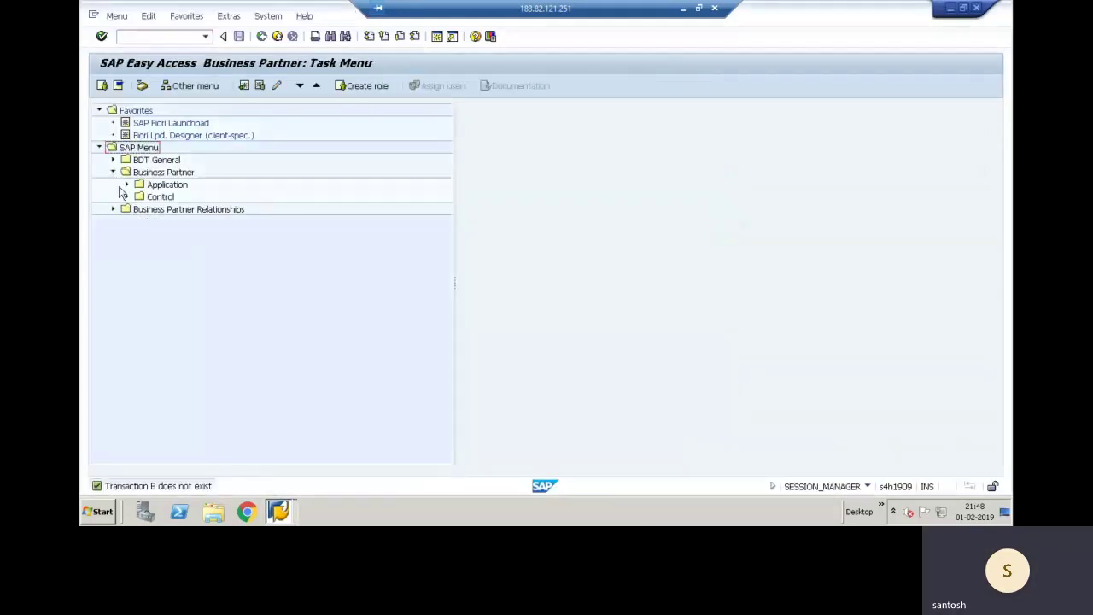
pyautogui.click(127, 197)
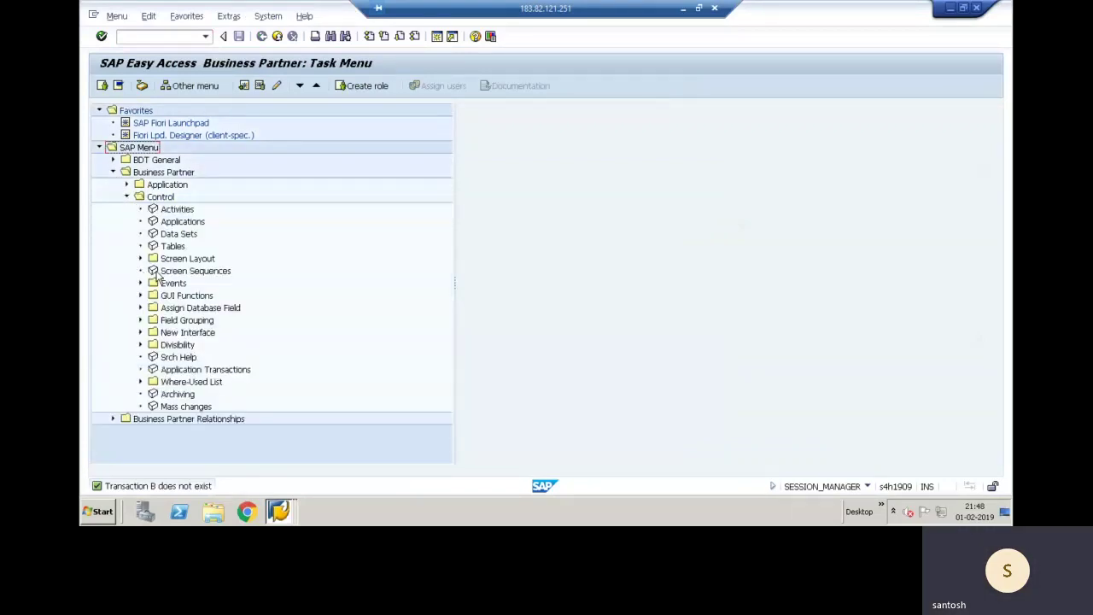
pyautogui.doubleClick(166, 273)
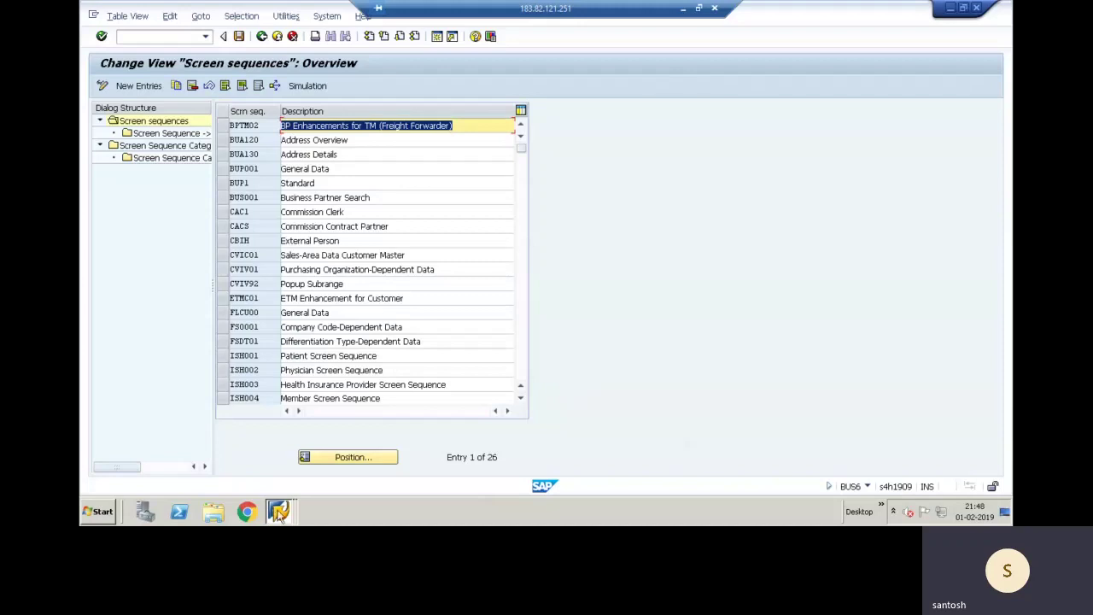
pyautogui.moveTo(282, 515)
pyautogui.click(269, 483)
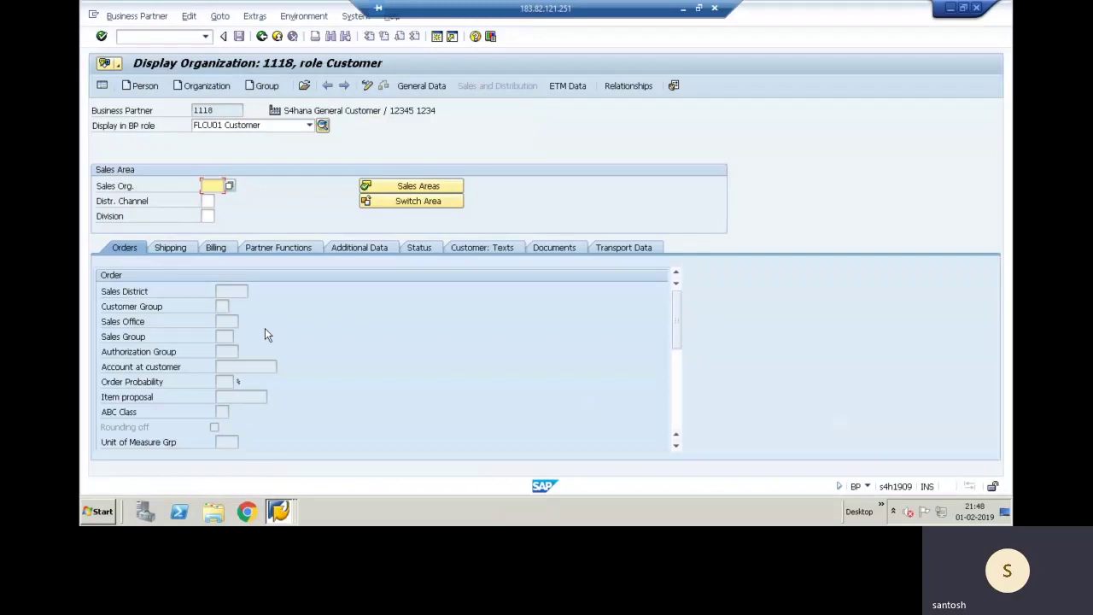
# - Show customer 1118's Shipping data and place focus in the Delivering Plant field
pyautogui.click(163, 249)
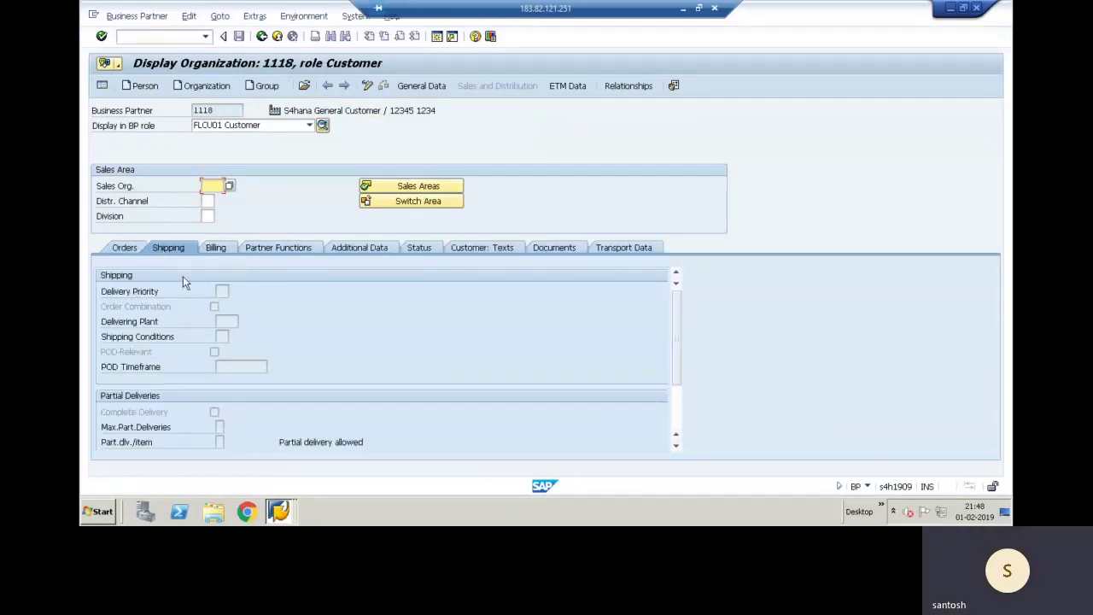
pyautogui.click(223, 292)
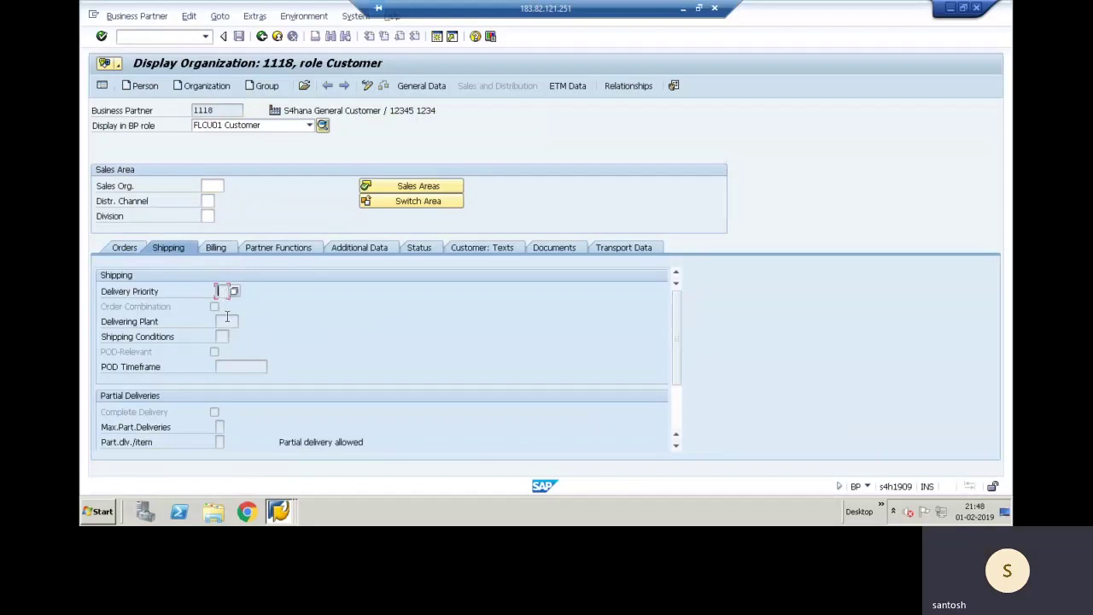
pyautogui.click(227, 318)
# - Run /bdt_analyzer to open the BDT Analyzer on screen sequence CVIC01
pyautogui.click(170, 38)
pyautogui.press('Return')
pyautogui.click(171, 38)
pyautogui.write('/bd')
pyautogui.write('t_ana')
pyautogui.write('l')
pyautogui.write('y')
pyautogui.write('zer')
pyautogui.press('Return')
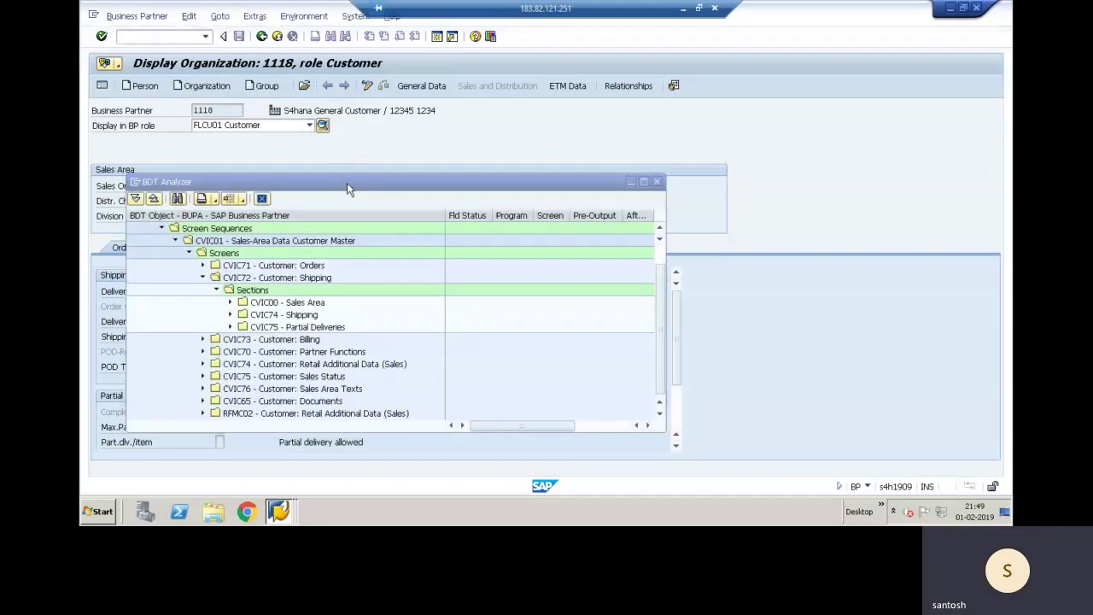
# - Move the BDT Analyzer aside and compare its Screens node with the Orders and Shipping data
pyautogui.moveTo(346, 184); pyautogui.dragTo(624, 64)
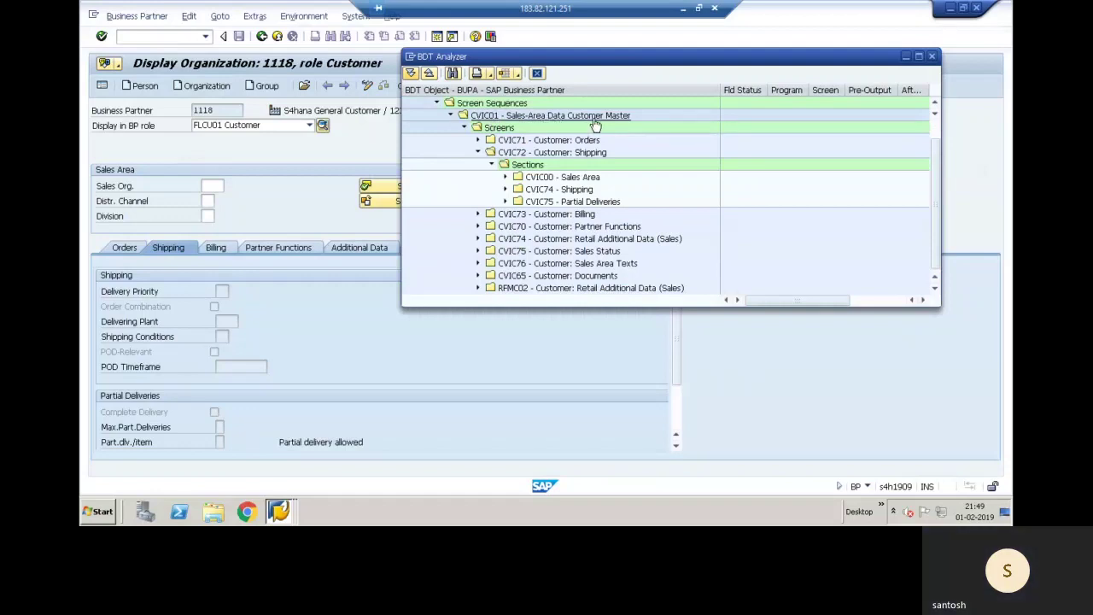
pyautogui.click(464, 128)
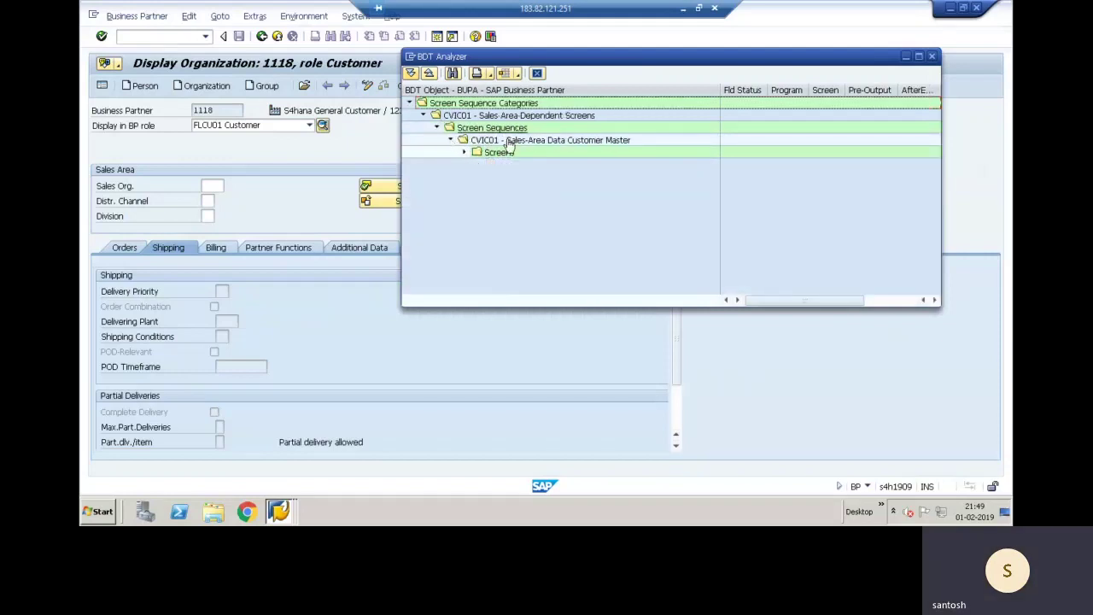
pyautogui.click(464, 152)
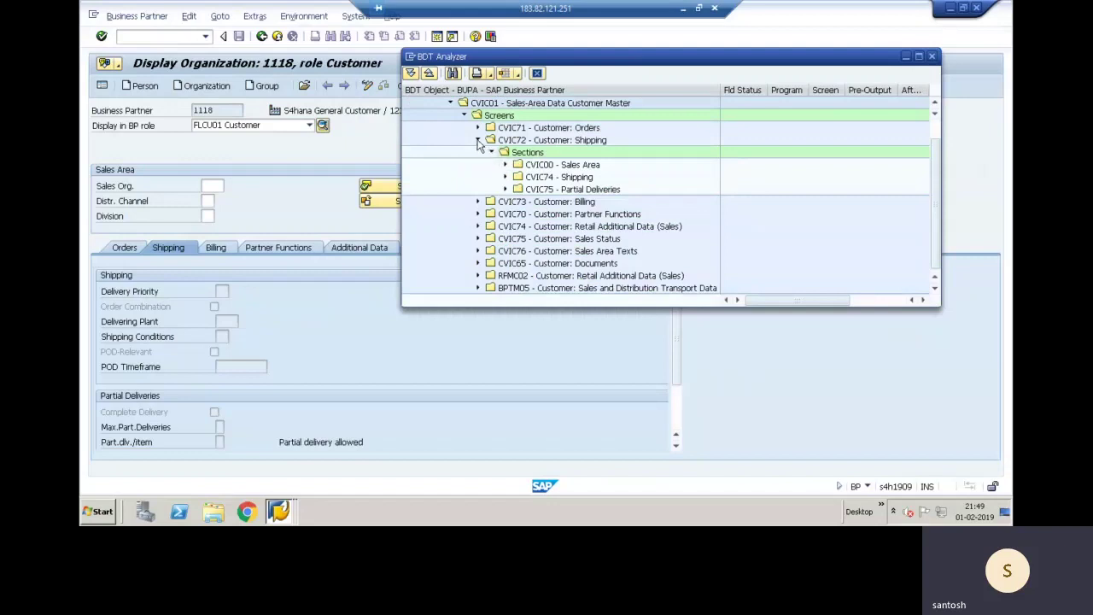
pyautogui.click(478, 140)
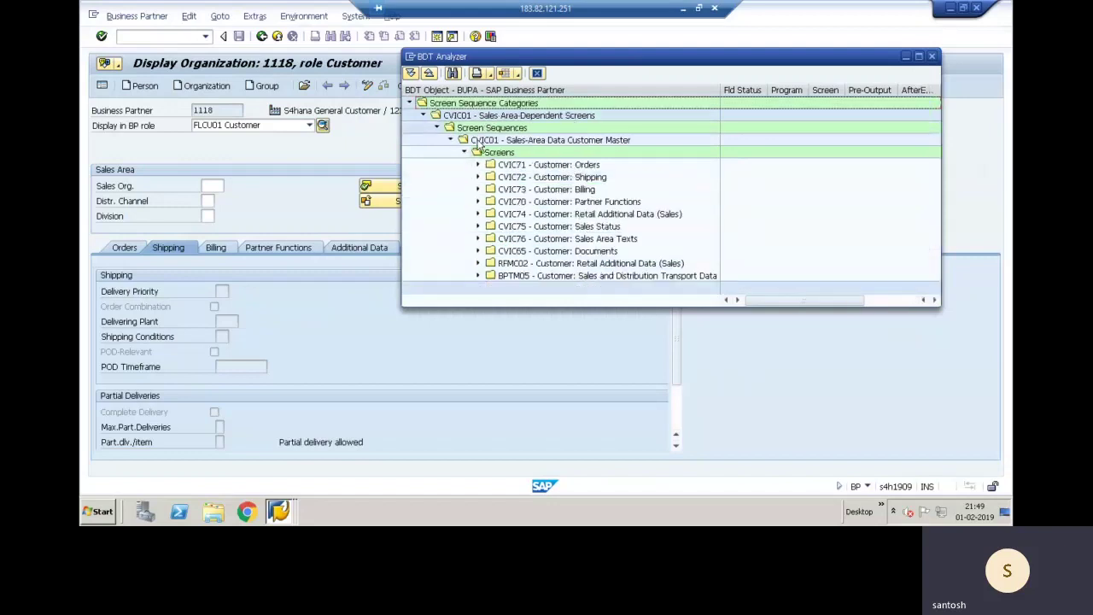
pyautogui.click(111, 249)
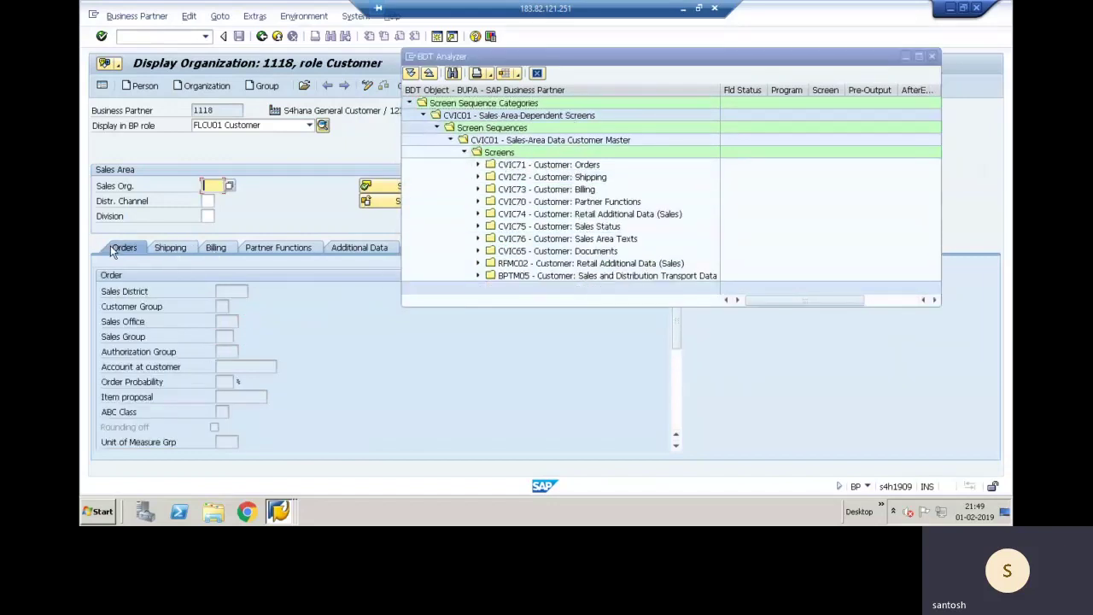
pyautogui.click(166, 247)
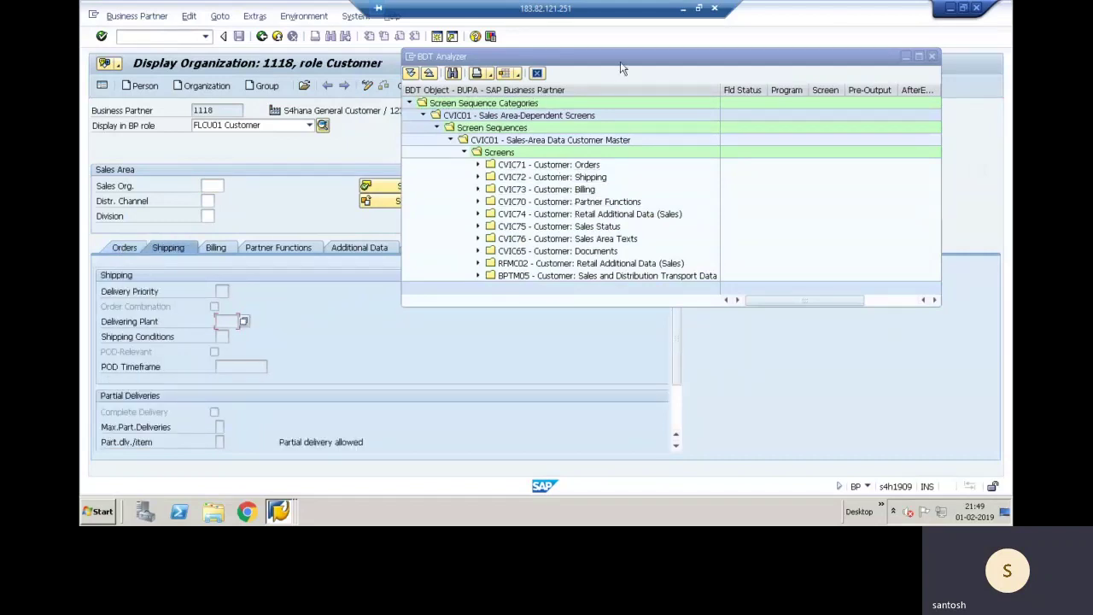
pyautogui.click(427, 222)
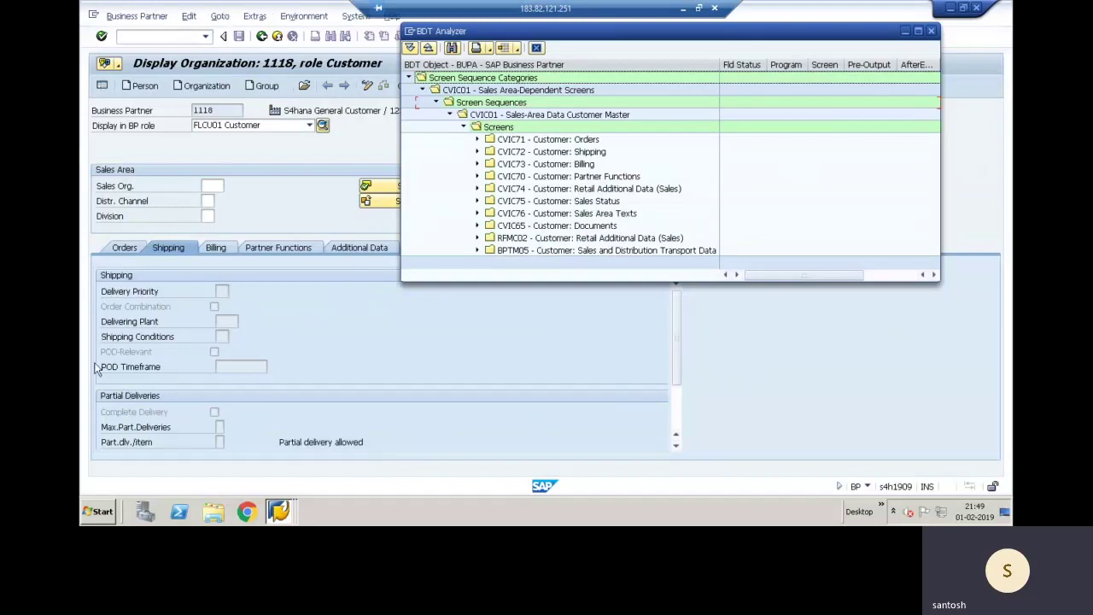
pyautogui.click(226, 321)
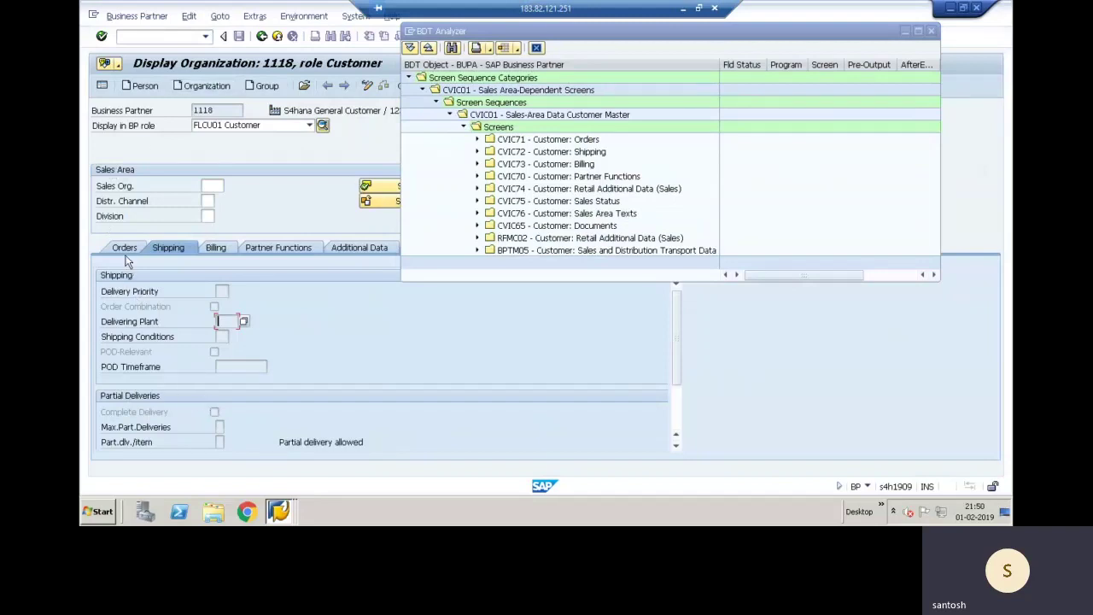
# - Expand CVIC72 > Sections > CVIC74 - Shipping > Views in the analyzer tree
pyautogui.click(479, 152)
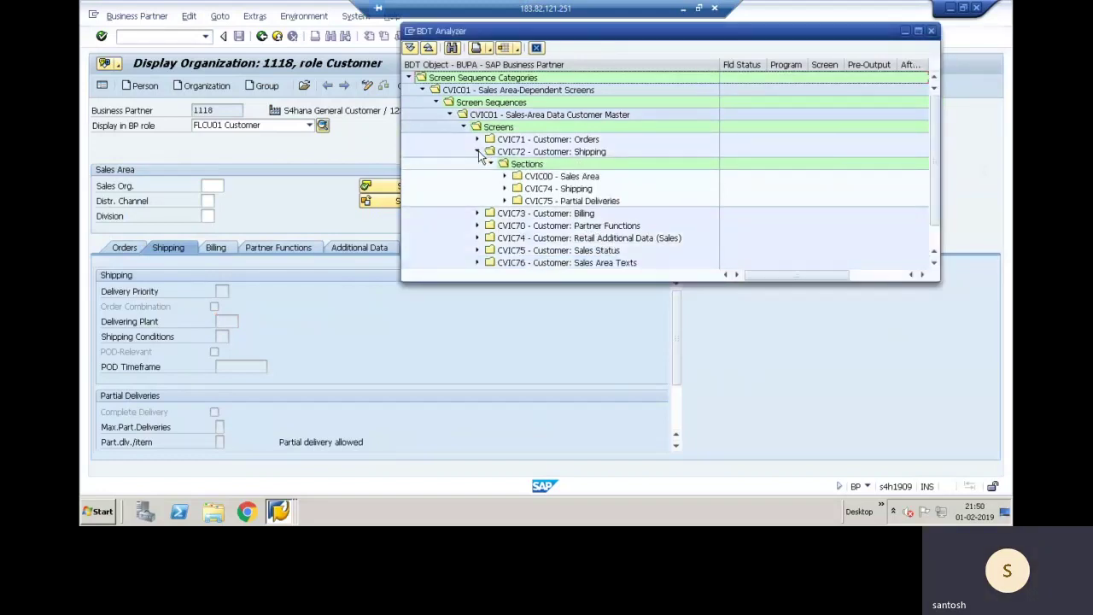
pyautogui.click(491, 164)
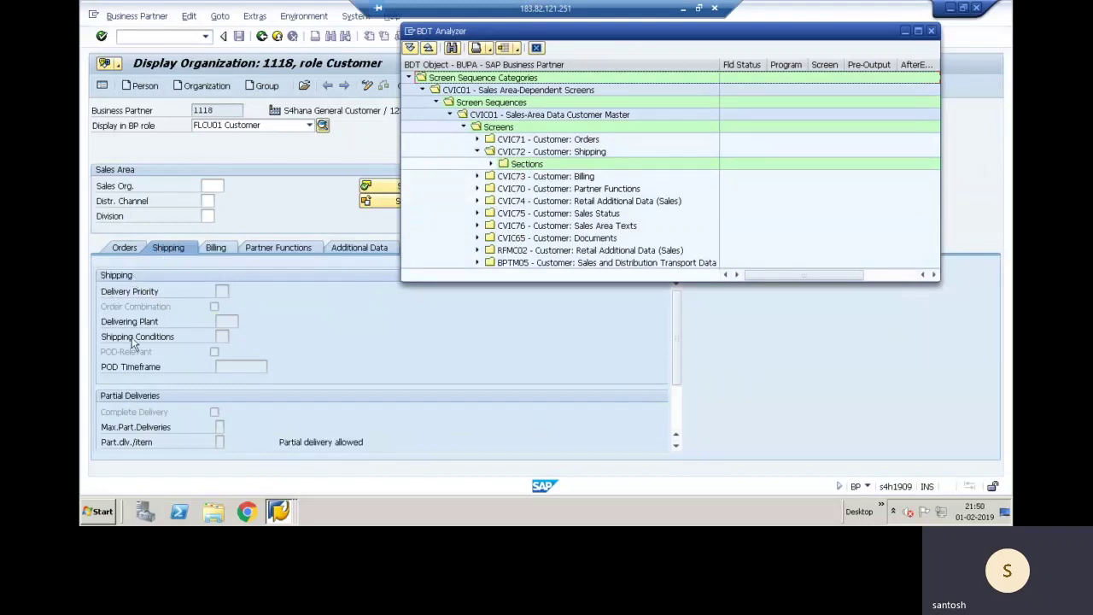
pyautogui.click(490, 164)
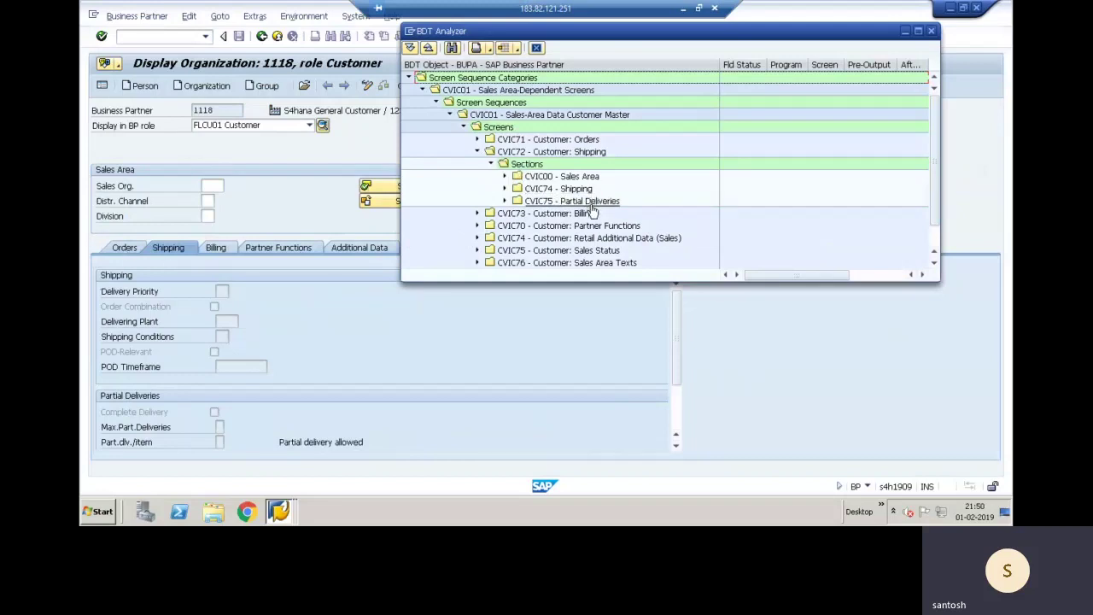
pyautogui.click(505, 188)
pyautogui.click(518, 200)
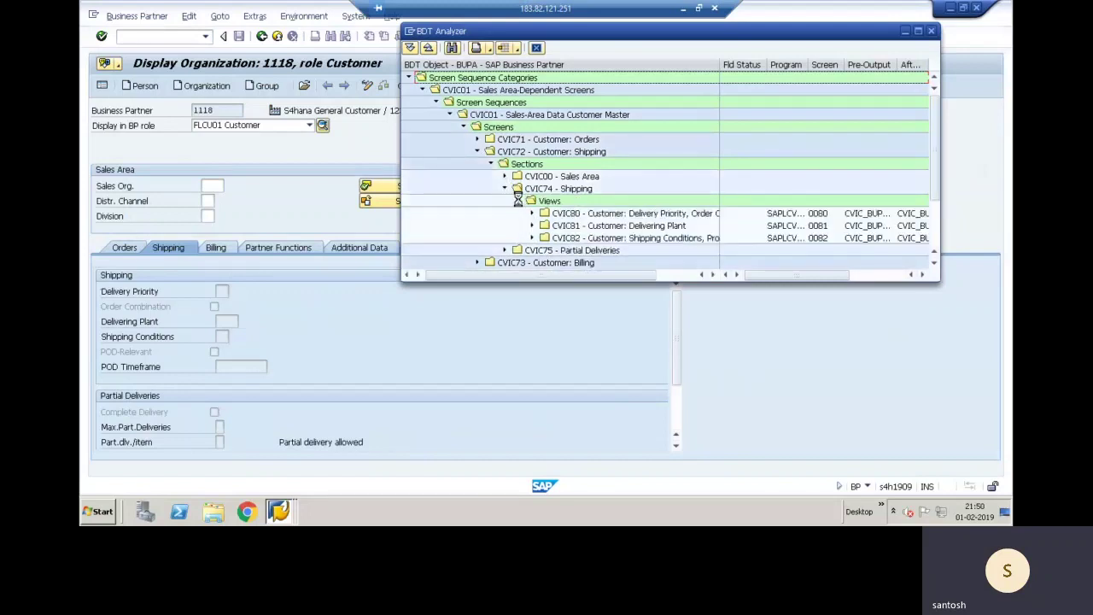
# - Open view CVIC81 Customer: Delivering Plant details and highlight its Customer: Sales Data description
pyautogui.doubleClick(636, 226)
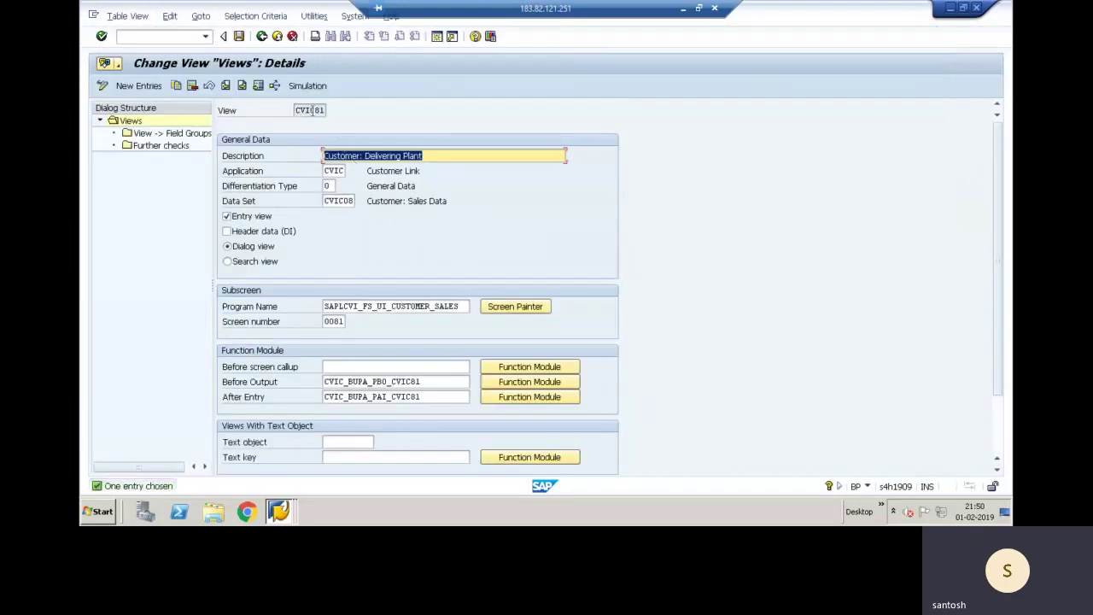
pyautogui.moveTo(295, 109); pyautogui.dragTo(324, 111)
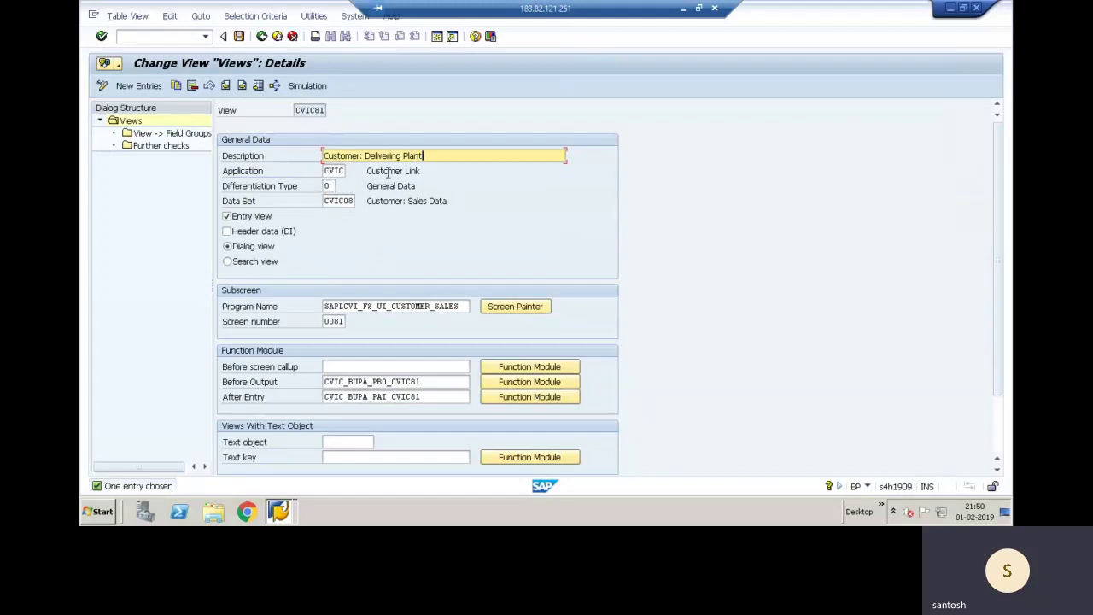
pyautogui.click(379, 206)
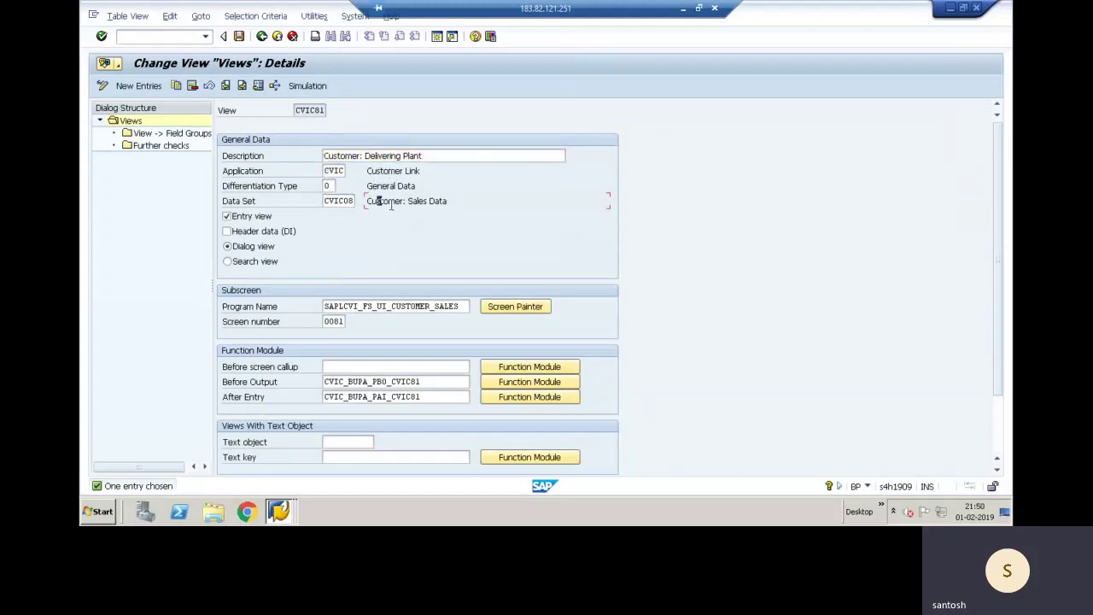
pyautogui.moveTo(380, 206); pyautogui.dragTo(434, 205)
# - Check Data Set CVIC08, then go Back twice to partner 1118 and the BDT Analyzer
pyautogui.click(388, 203)
pyautogui.click(327, 203)
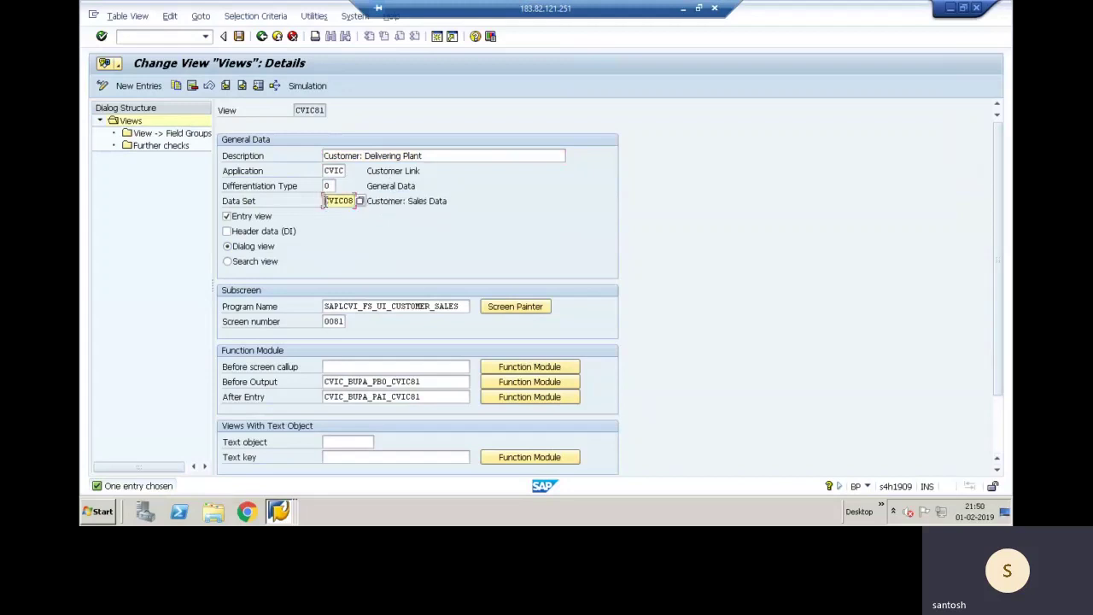
pyautogui.click(262, 37)
pyautogui.click(262, 37)
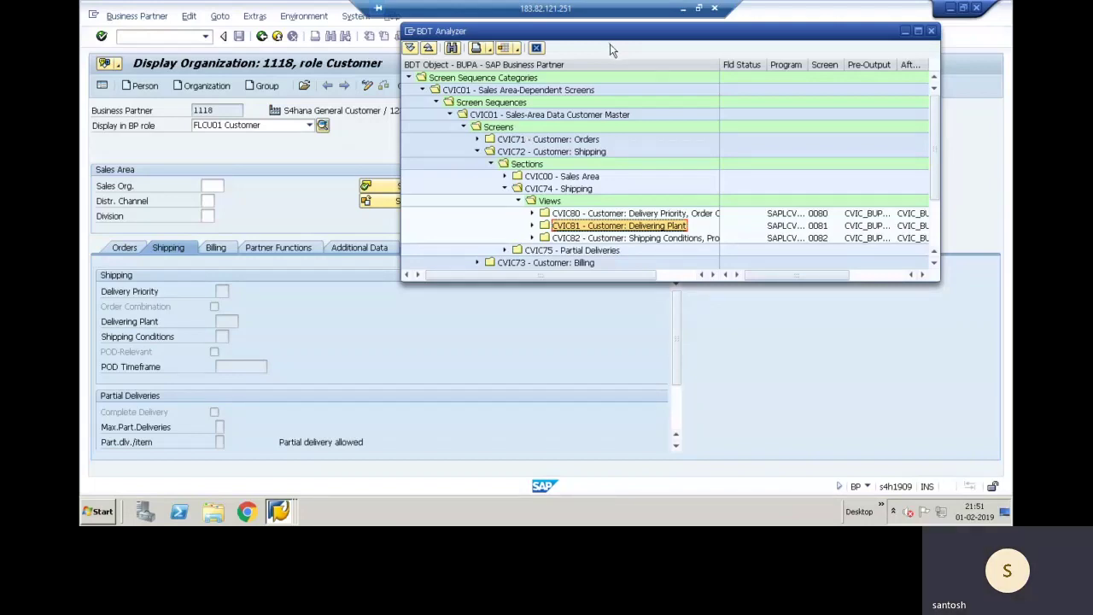
pyautogui.click(685, 8)
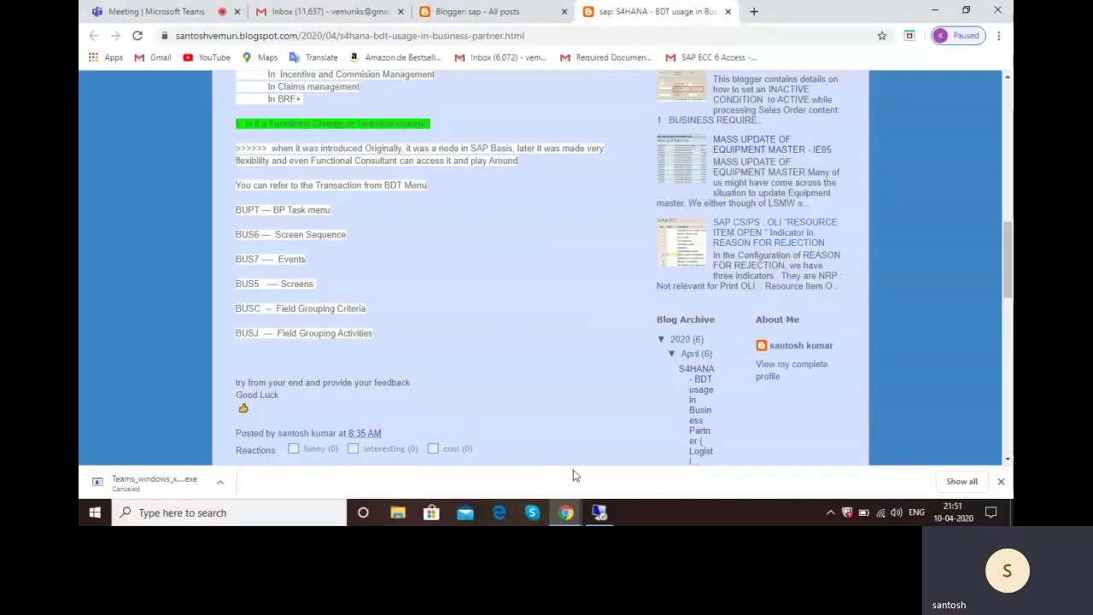
pyautogui.click(600, 513)
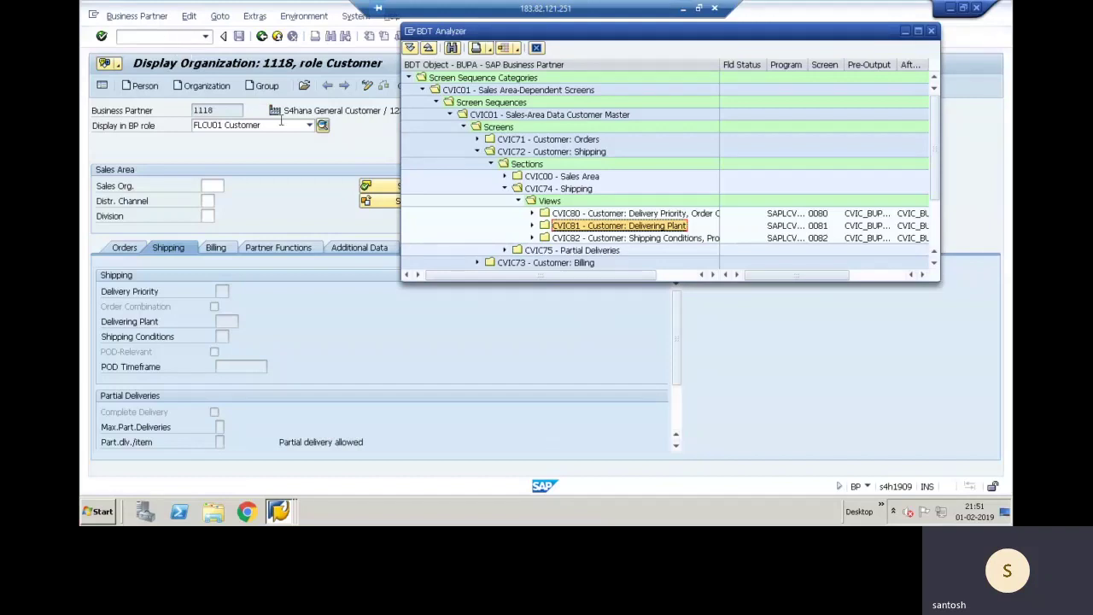
# - Re-expand Screen Sequences and Screens, then collapse CVIC72's Sections to list all CVIC01 screens
pyautogui.click(437, 103)
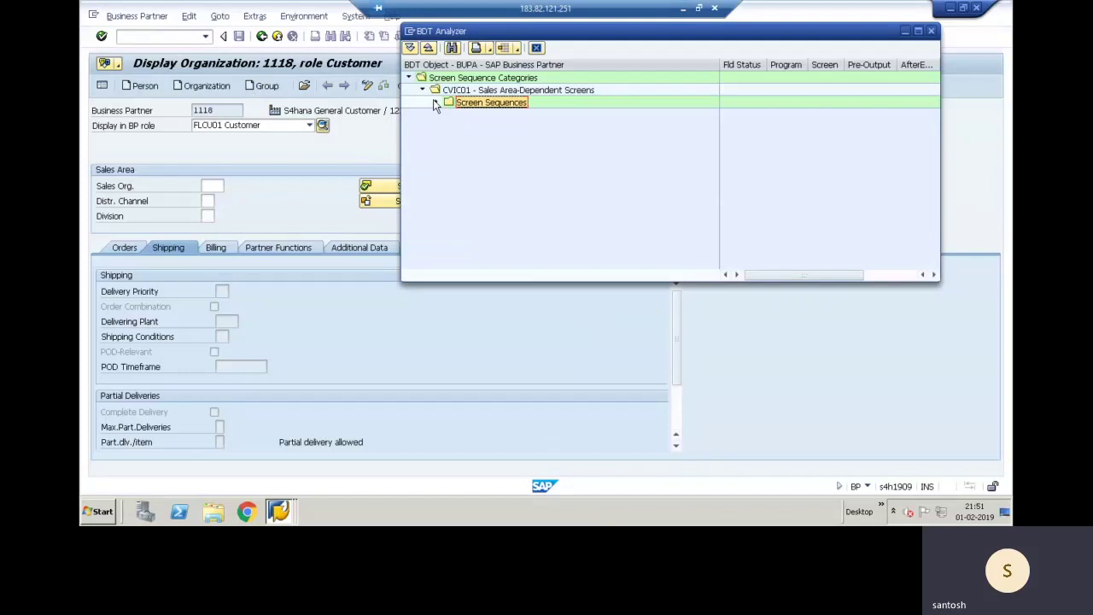
pyautogui.click(436, 103)
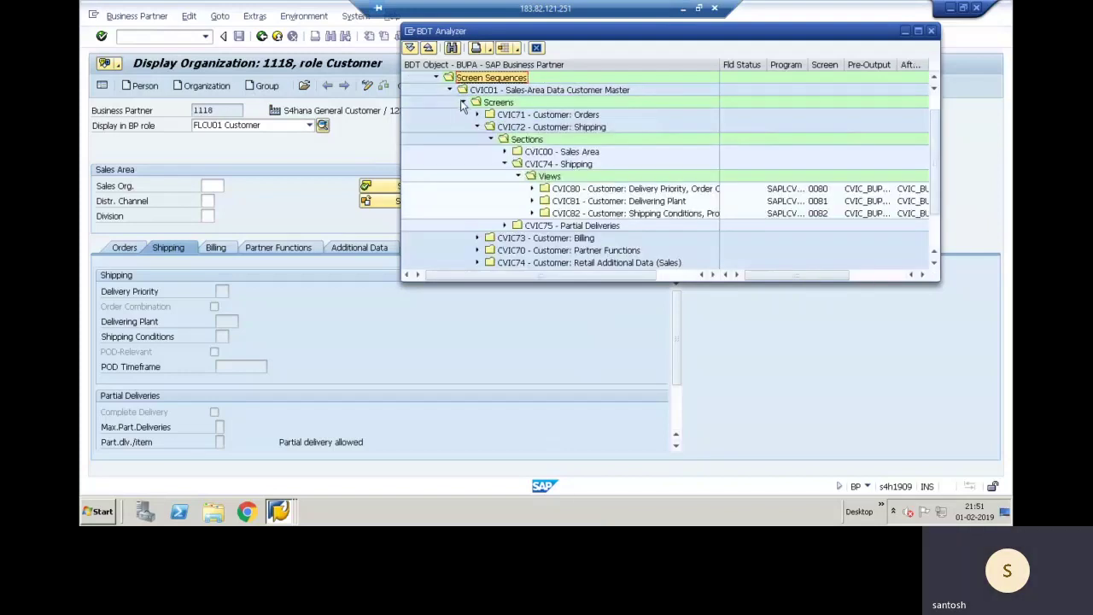
pyautogui.click(462, 102)
pyautogui.click(466, 126)
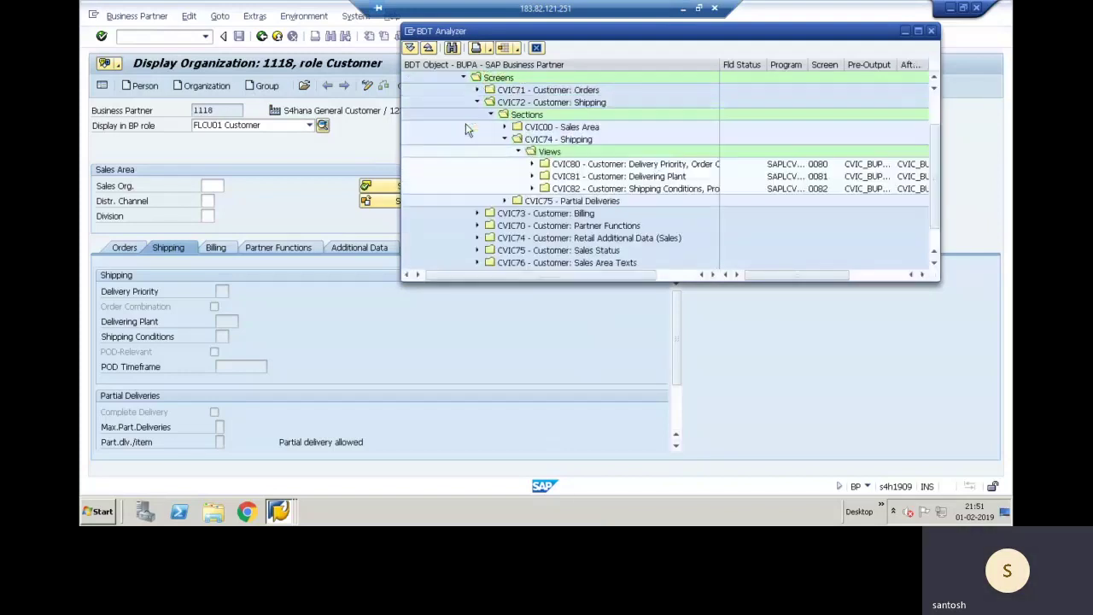
pyautogui.click(490, 114)
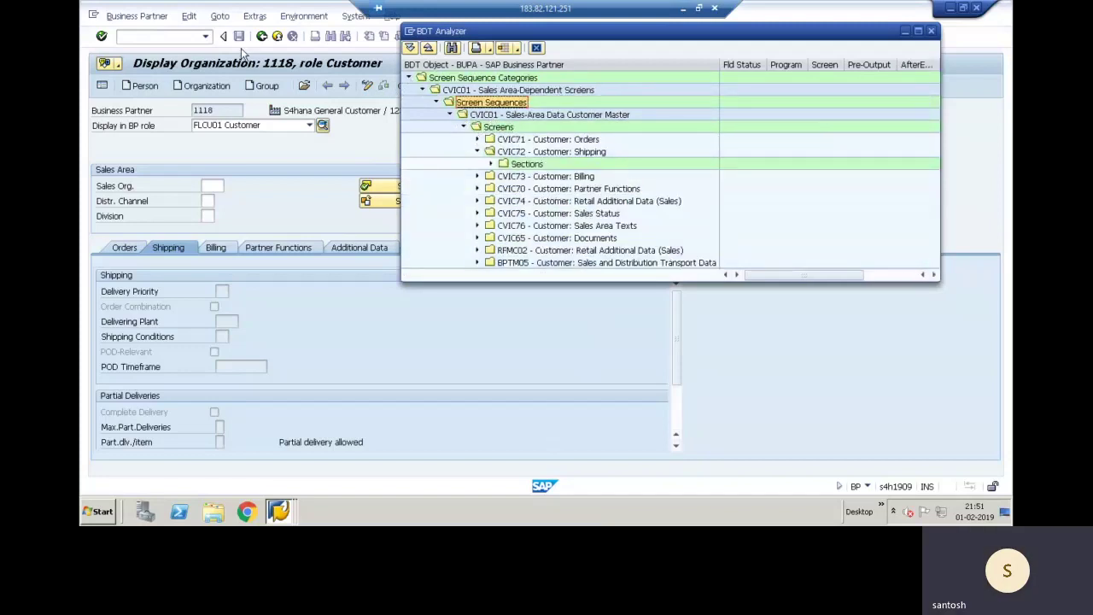
pyautogui.click(280, 512)
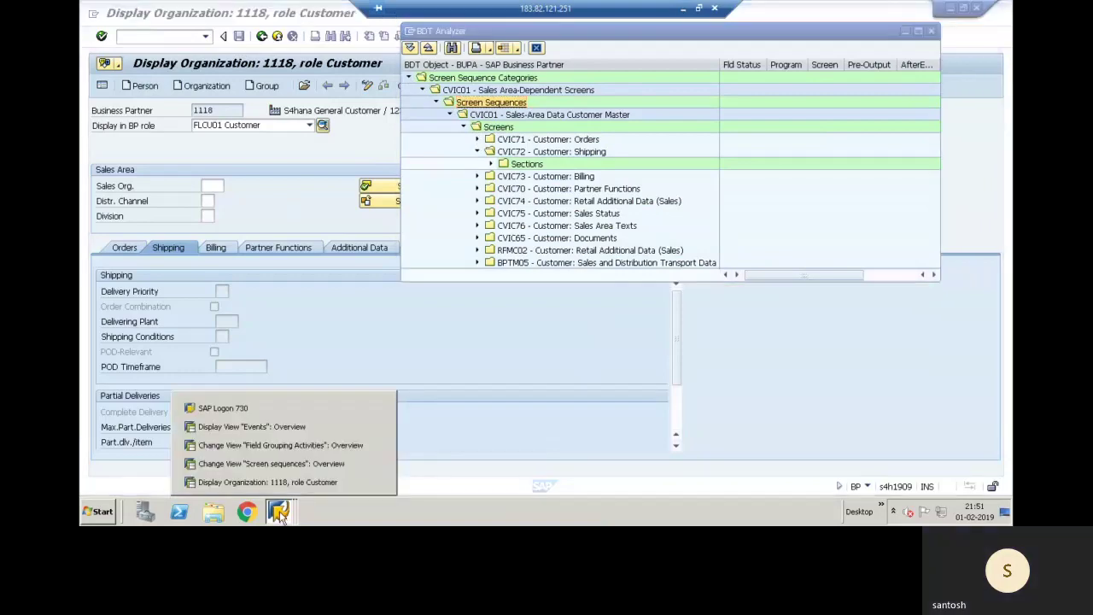
# - Collapse the CVIC01 node in partner 1118's BDT Analyzer, then switch to the Screen sequences overview
pyautogui.click(254, 468)
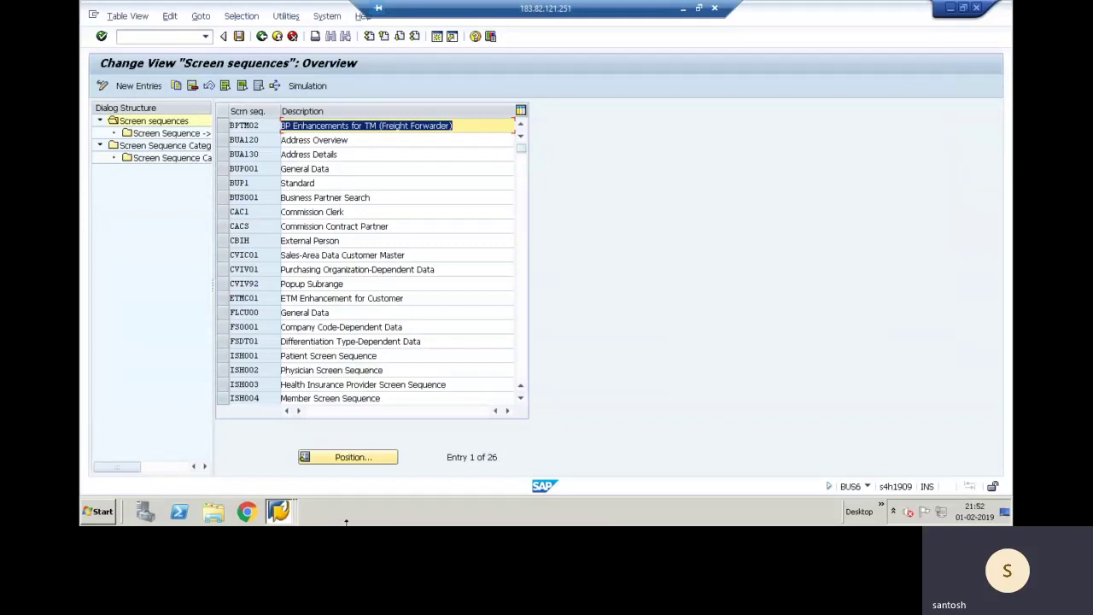
pyautogui.click(286, 513)
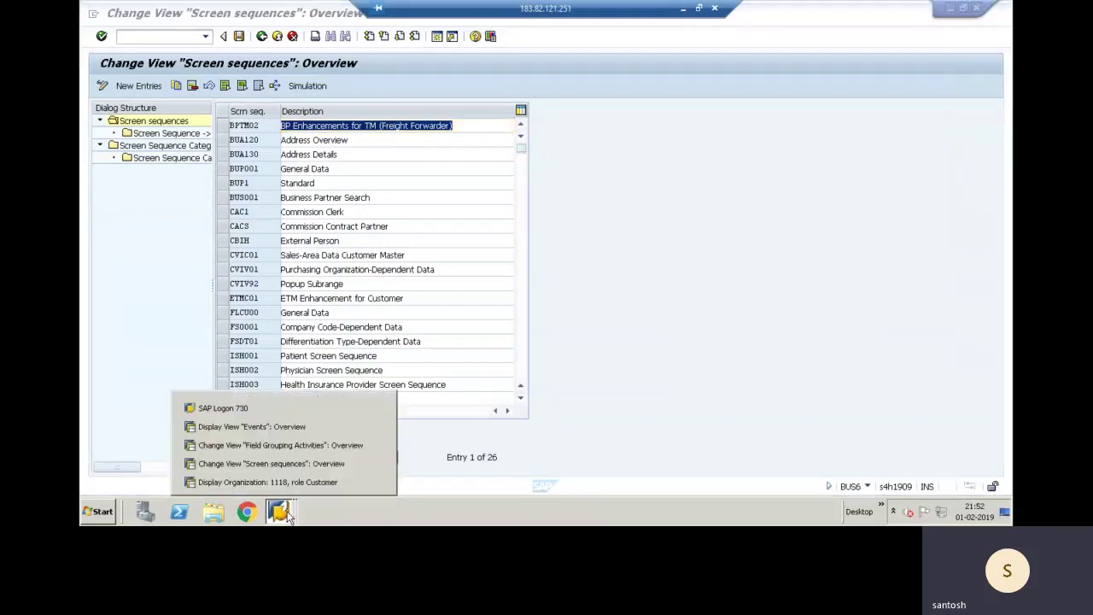
pyautogui.click(276, 482)
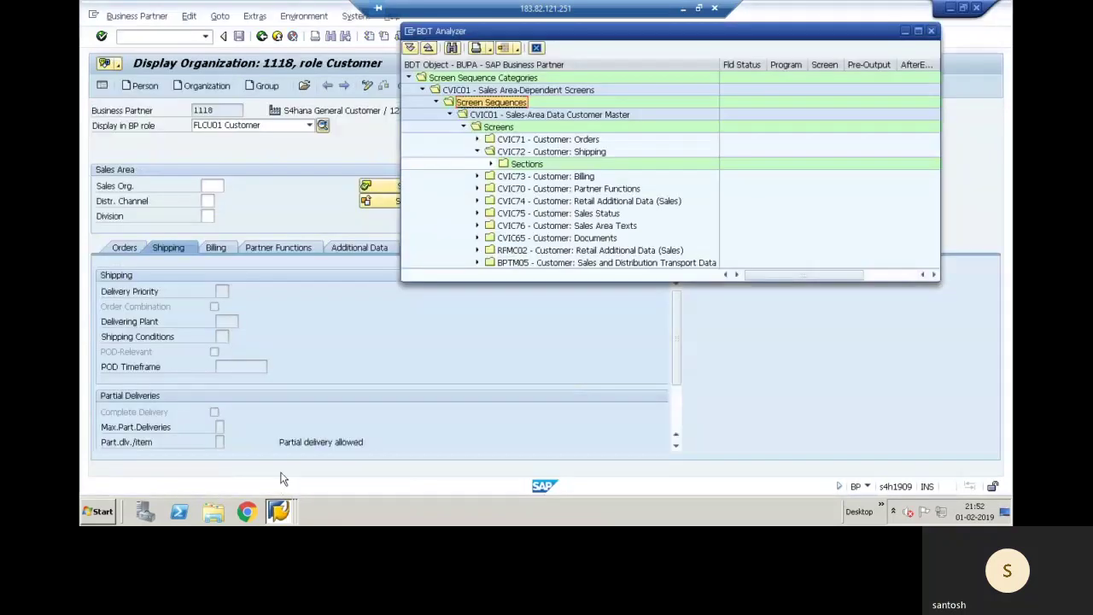
pyautogui.click(450, 115)
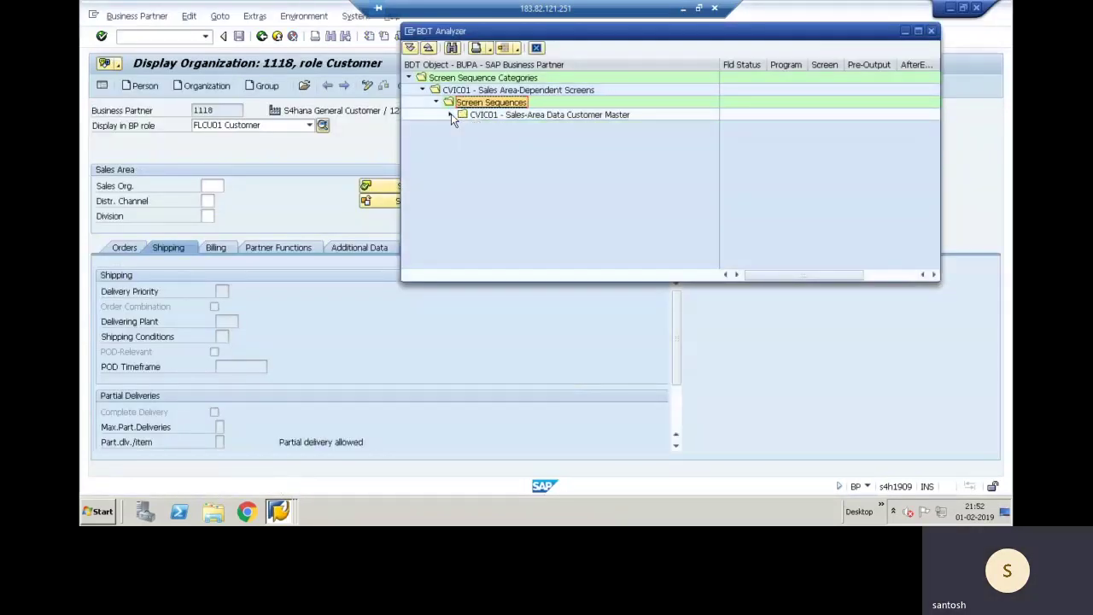
pyautogui.click(279, 511)
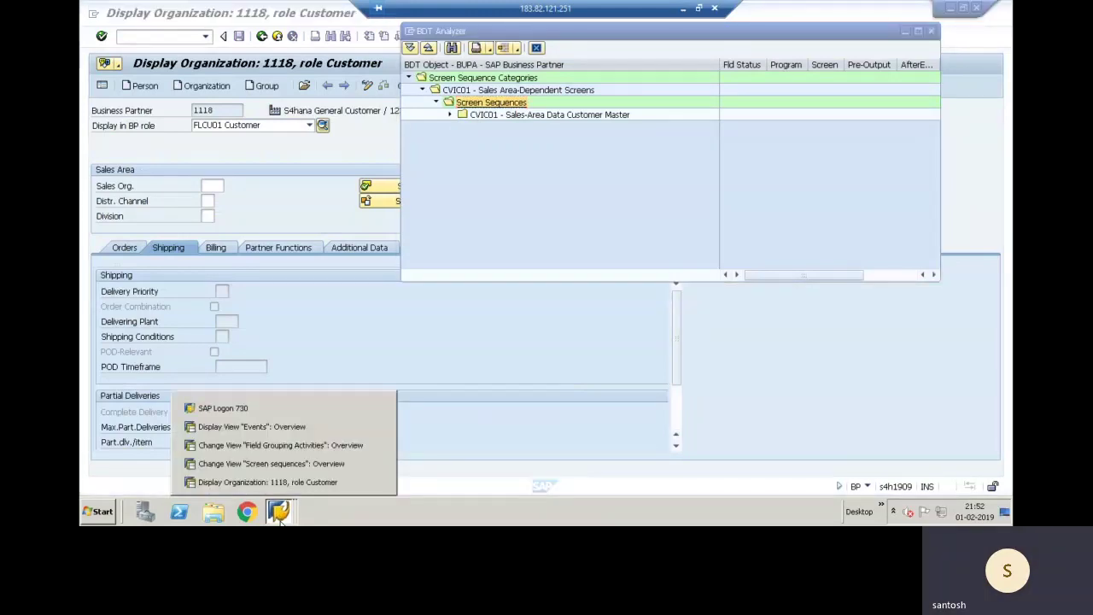
pyautogui.click(265, 470)
# - Position the Screen sequences list on CVIC01 Sales-Area Data Customer Master
pyautogui.click(334, 457)
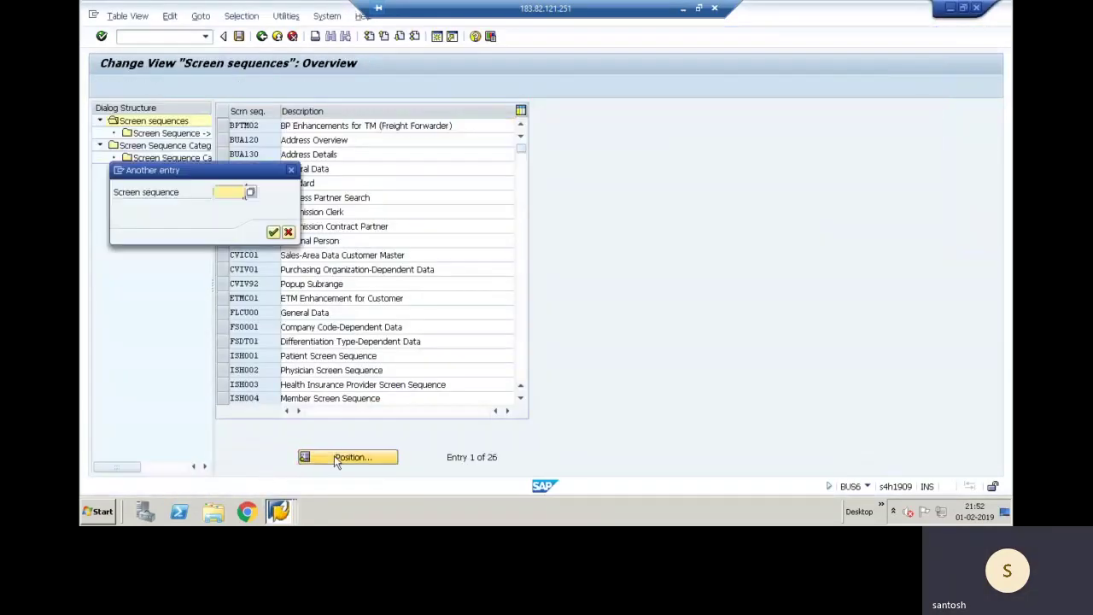
pyautogui.write('CVIC')
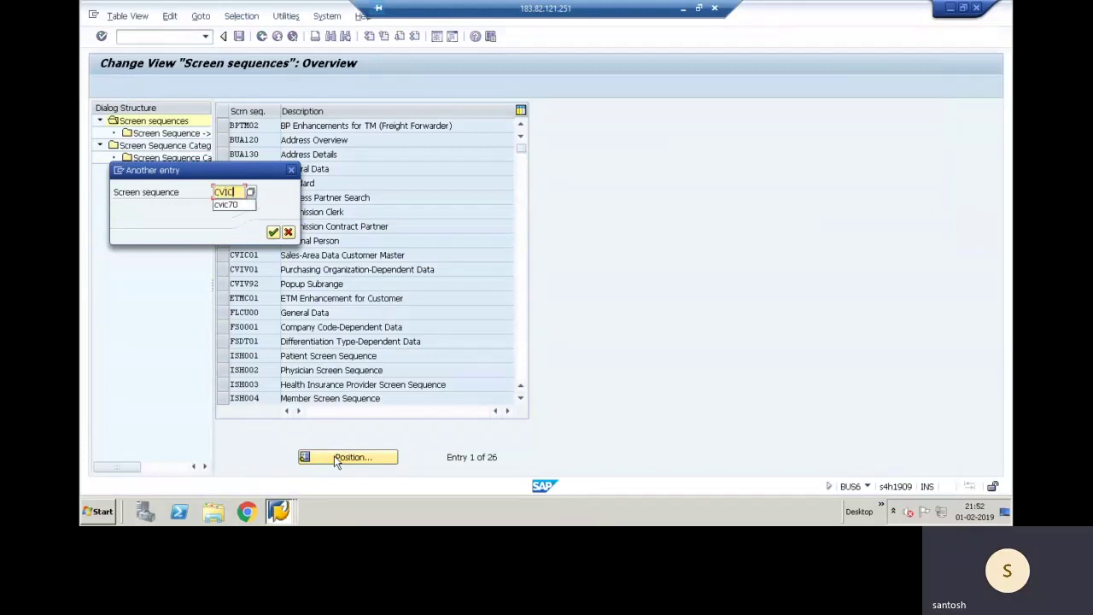
pyautogui.write('01')
pyautogui.press('Return')
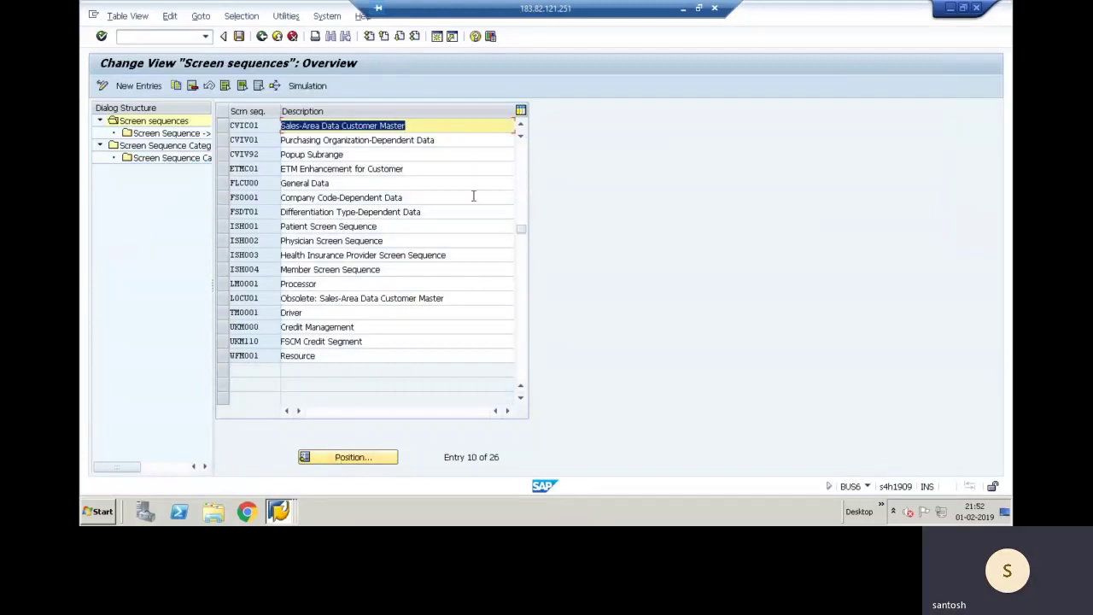
pyautogui.click(323, 128)
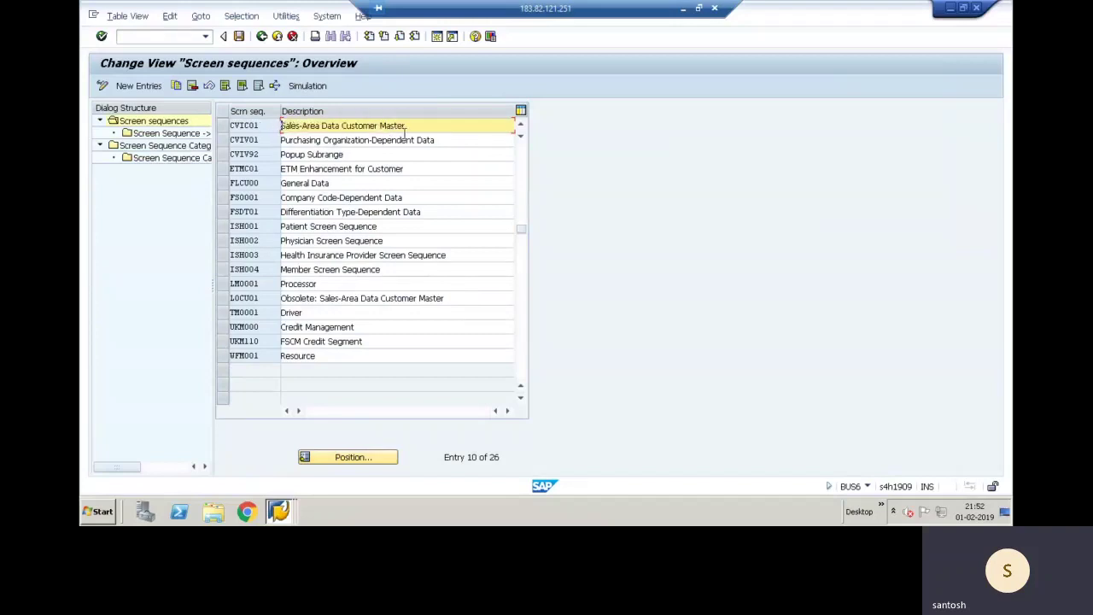
pyautogui.click(409, 138)
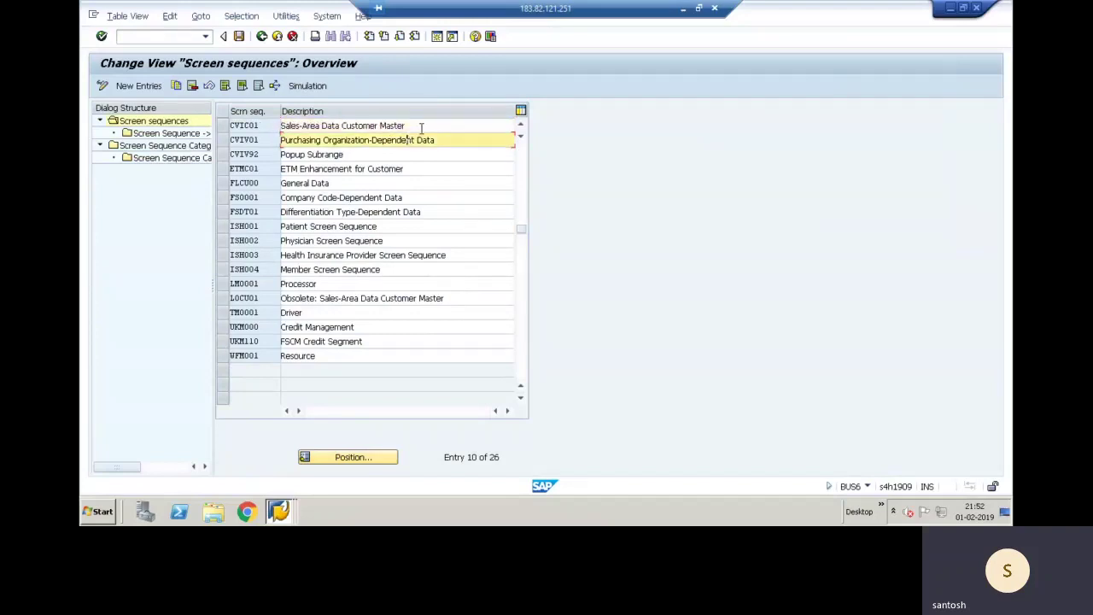
pyautogui.click(421, 129)
pyautogui.moveTo(408, 127); pyautogui.dragTo(282, 125)
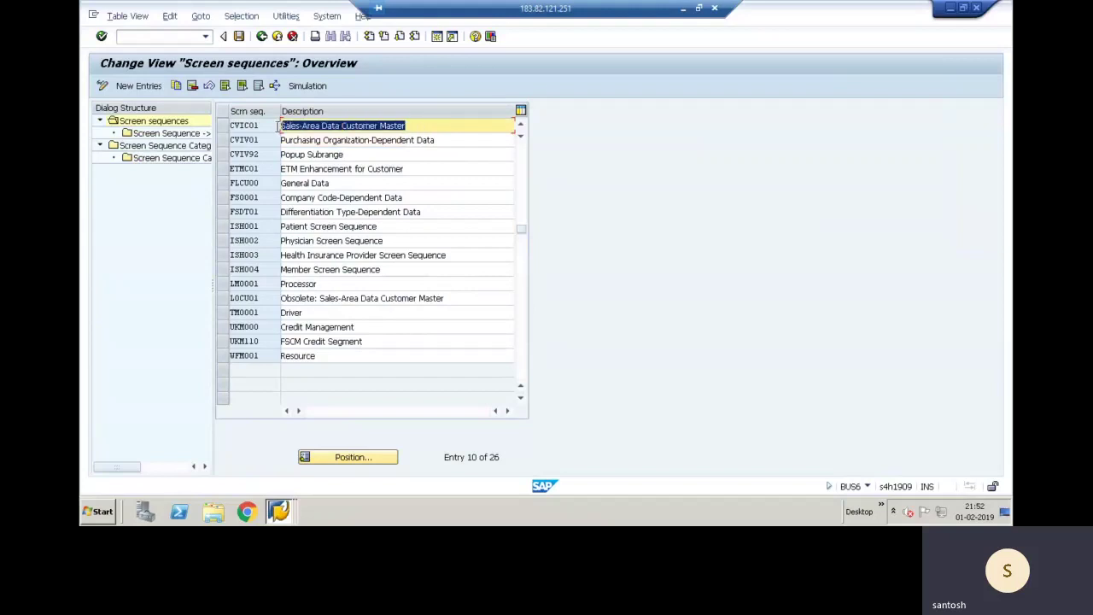
# - List CVIC01's assigned screens, noting Orders, Shipping and Billing, then return to partner 1118
pyautogui.click(222, 125)
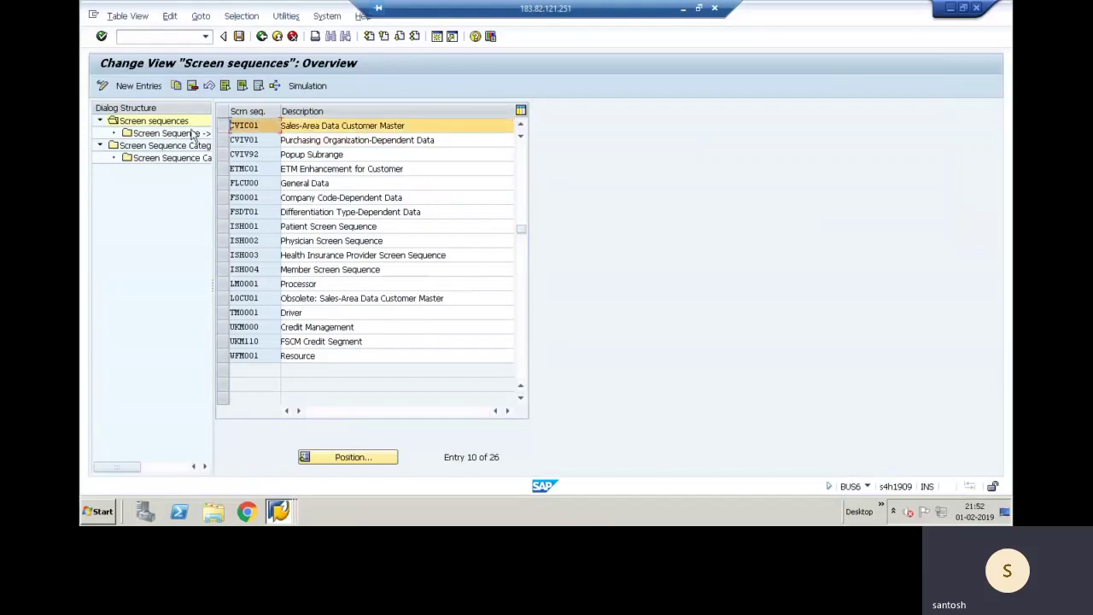
pyautogui.doubleClick(195, 134)
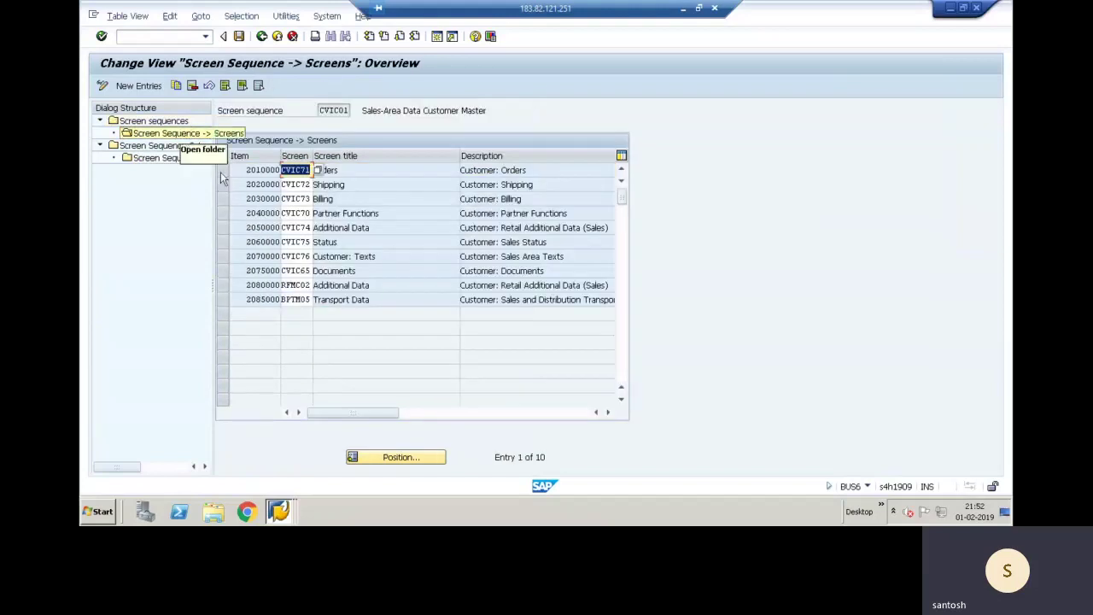
pyautogui.click(354, 170)
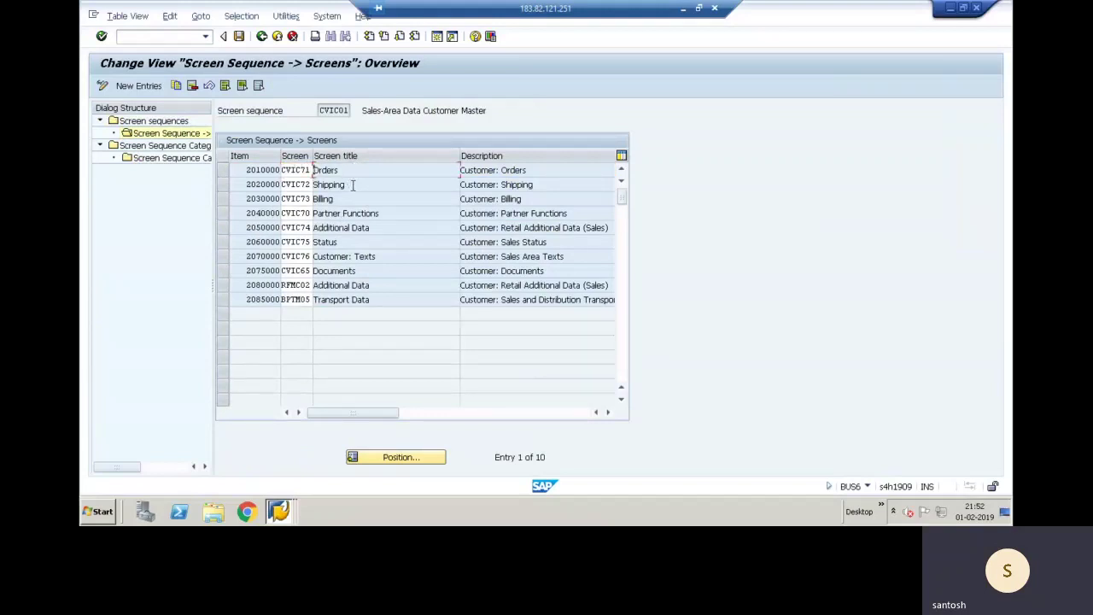
pyautogui.click(340, 184)
pyautogui.click(330, 199)
pyautogui.click(278, 512)
pyautogui.click(256, 483)
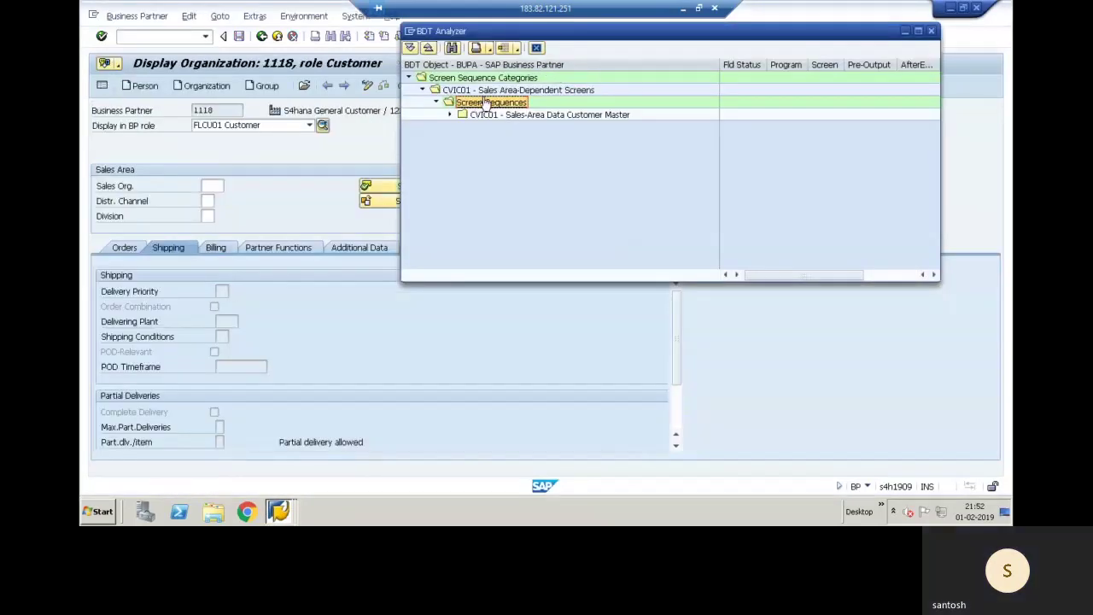
# - Re-expand CVIC01's Screens in the BDT Analyzer and hide the Shipping screen's sections
pyautogui.click(450, 114)
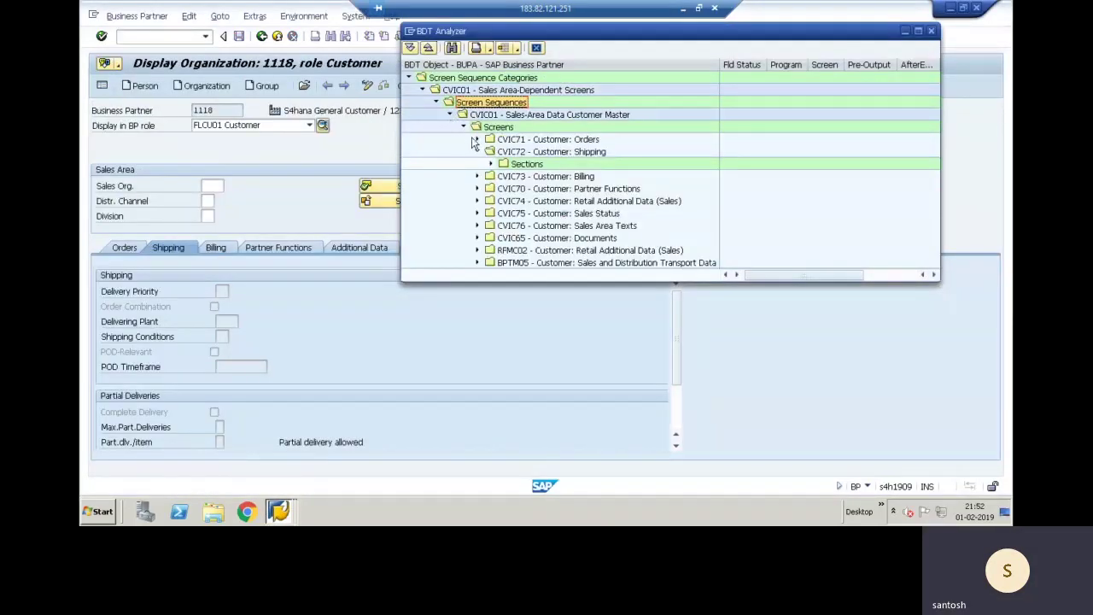
pyautogui.click(462, 127)
pyautogui.click(463, 127)
pyautogui.click(476, 151)
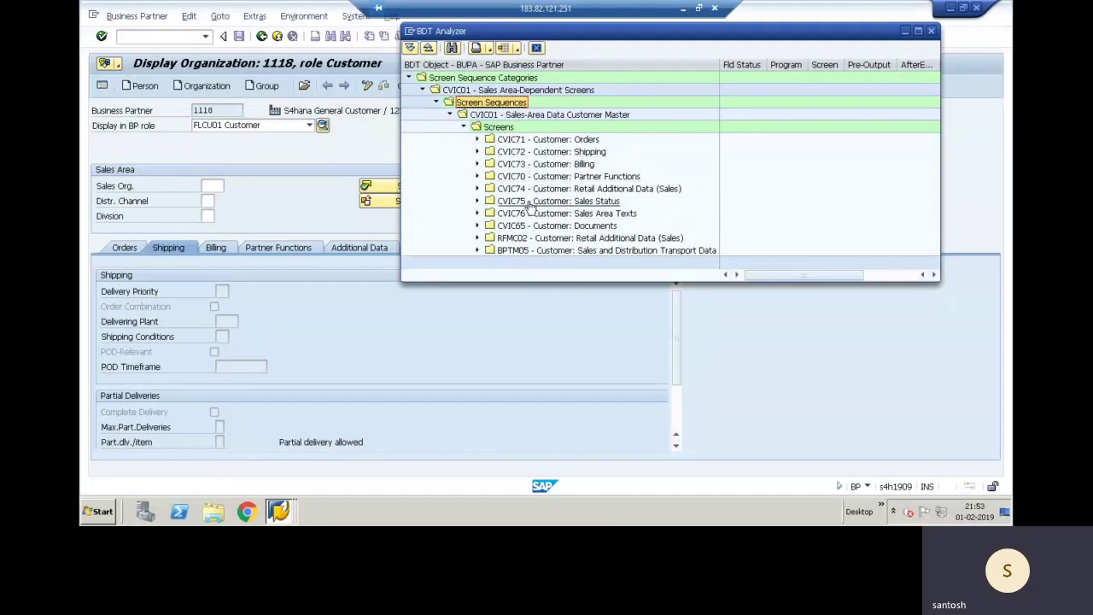
# - In CVIC01's Screen Sequence -> Screens window, select CVIC72 Shipping, then go Back
pyautogui.click(683, 8)
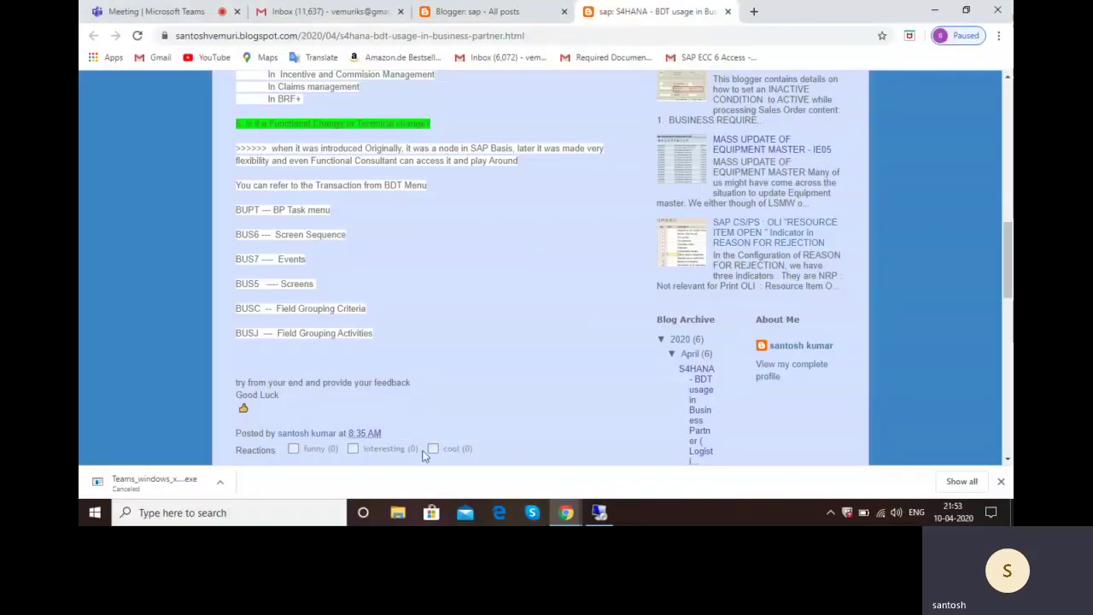
pyautogui.click(598, 512)
pyautogui.moveTo(288, 510)
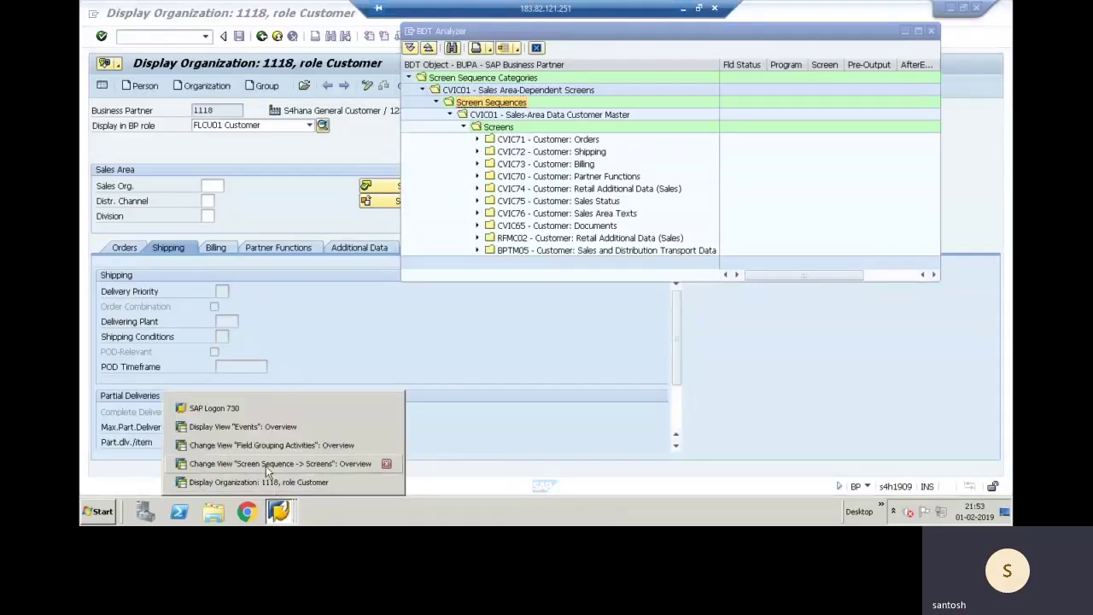
pyautogui.click(268, 464)
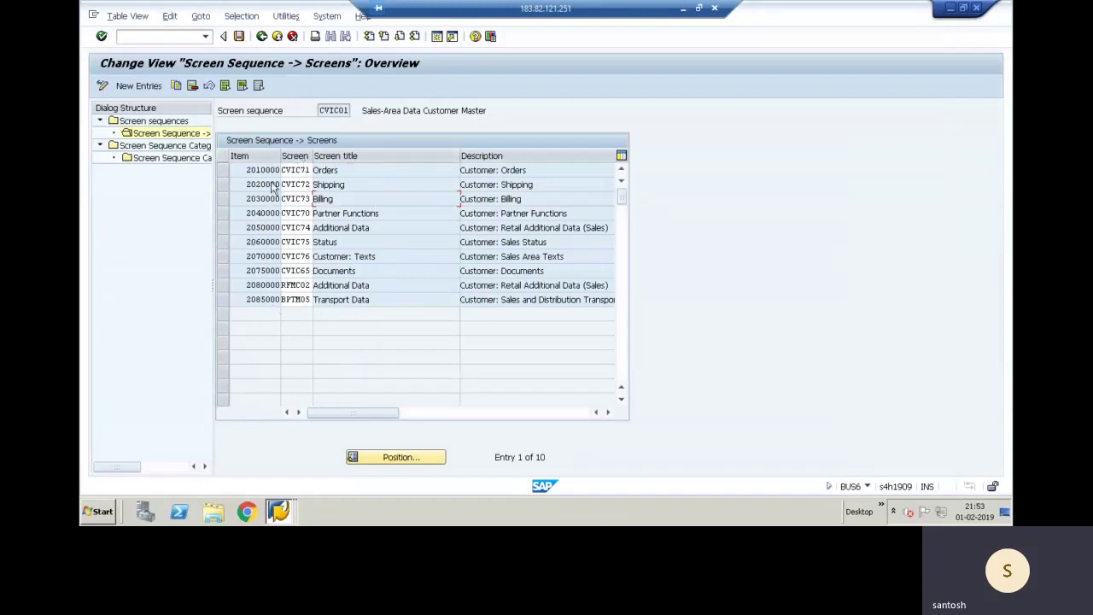
pyautogui.click(222, 186)
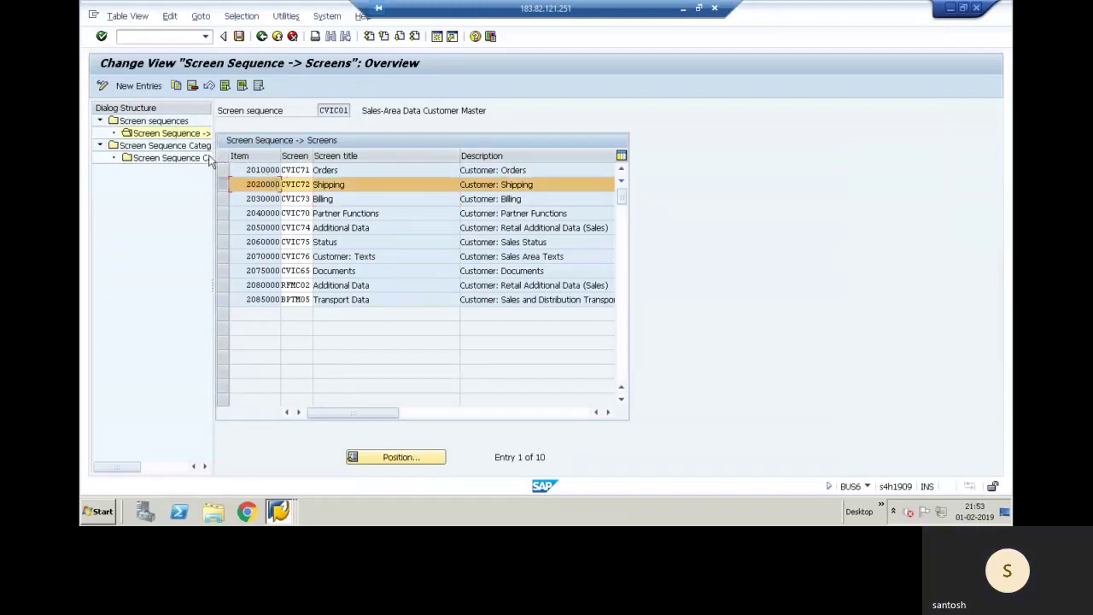
pyautogui.click(261, 37)
# - Return to the Business Partner task menu, expand Screen Layout and open the BDT Views list
pyautogui.click(261, 36)
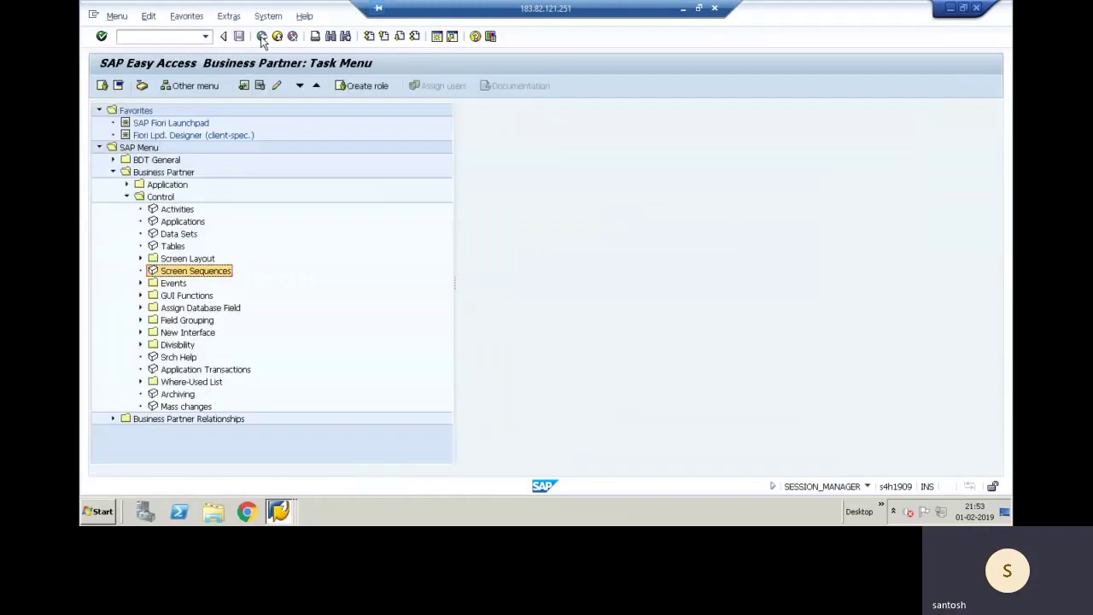
pyautogui.click(141, 259)
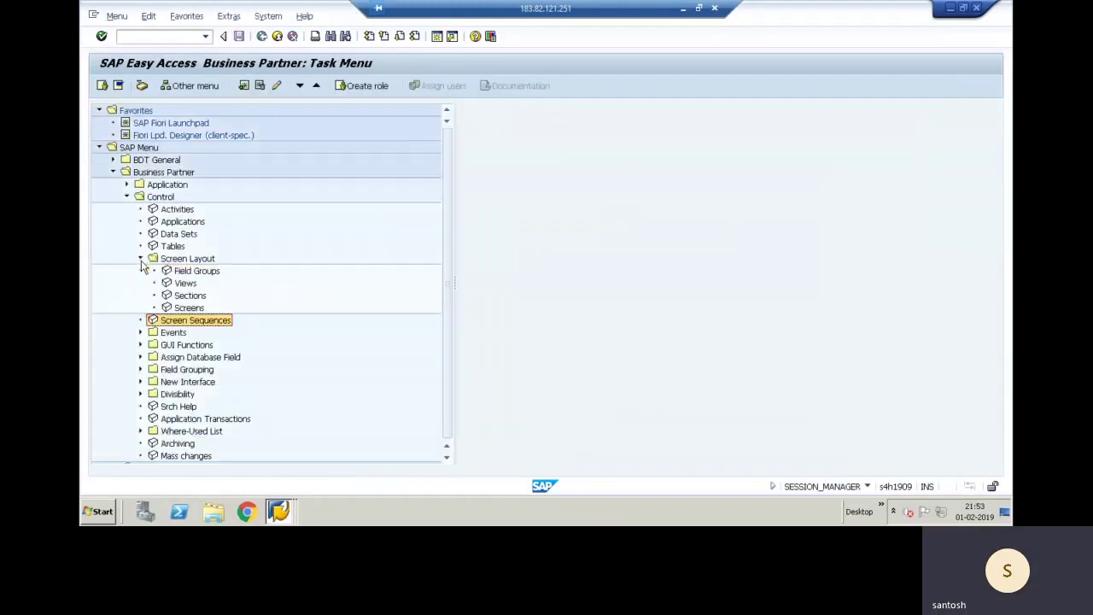
pyautogui.click(168, 287)
pyautogui.doubleClick(168, 287)
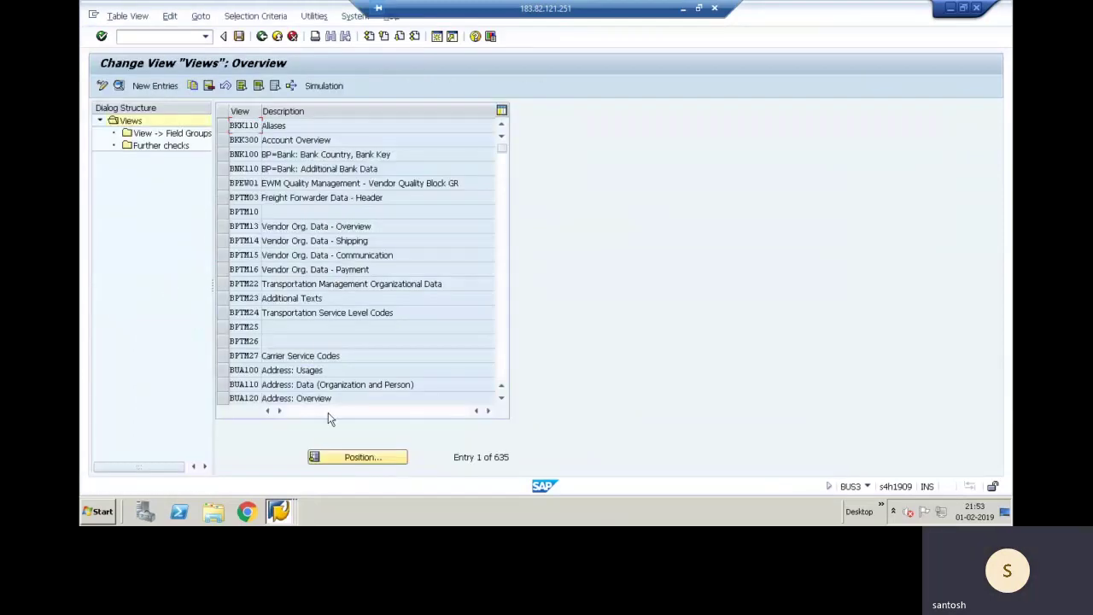
# - Cancel the jump-to-view dialog, go back, and open the BDT Screens list
pyautogui.click(349, 458)
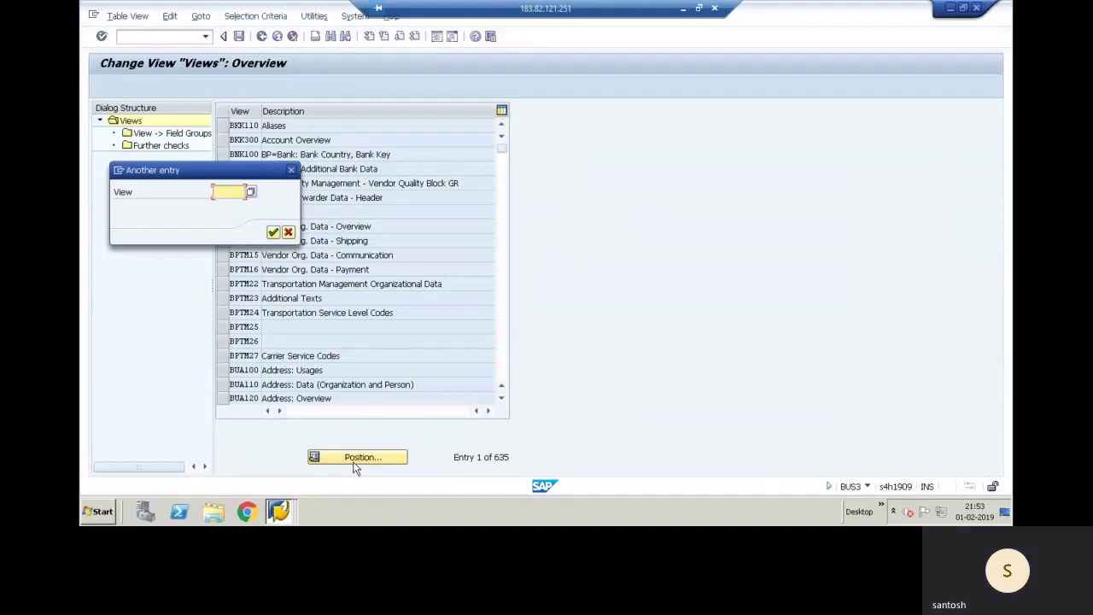
pyautogui.click(291, 172)
pyautogui.click(262, 36)
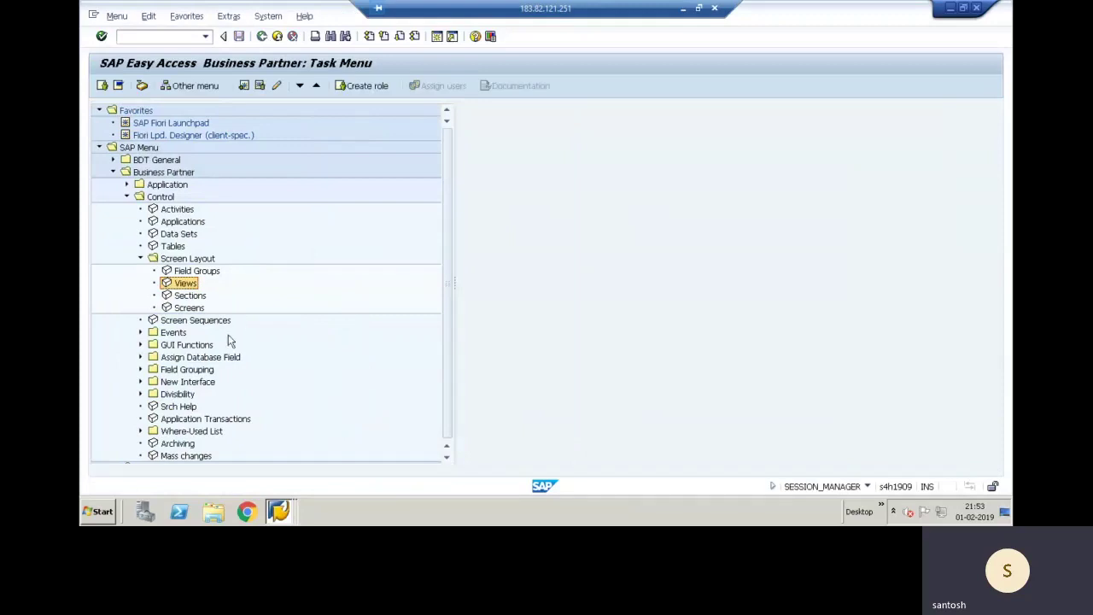
pyautogui.click(176, 310)
pyautogui.doubleClick(176, 310)
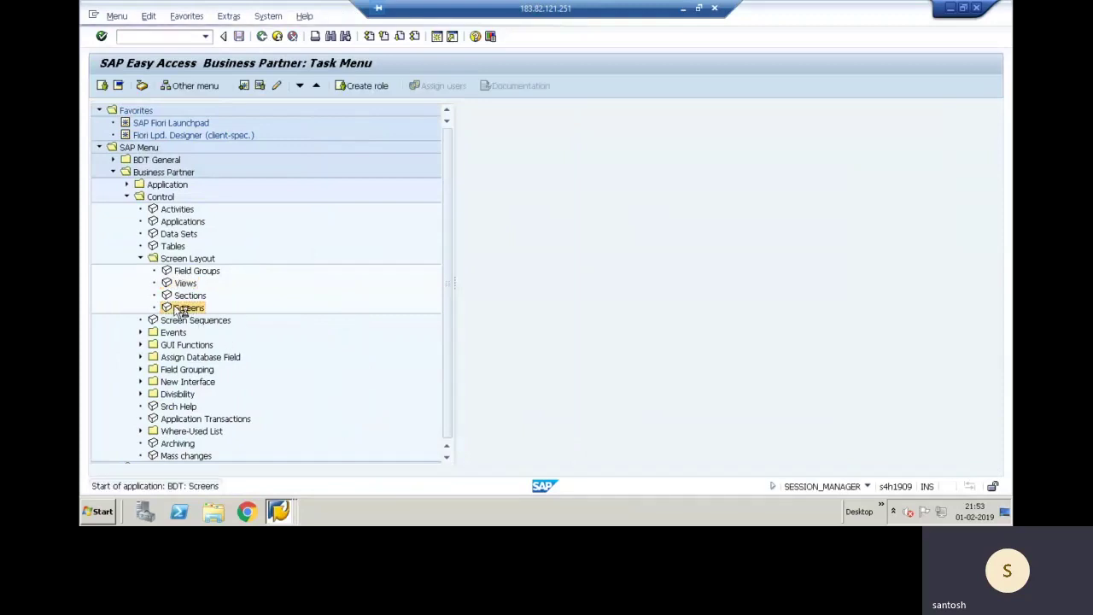
pyautogui.click(352, 458)
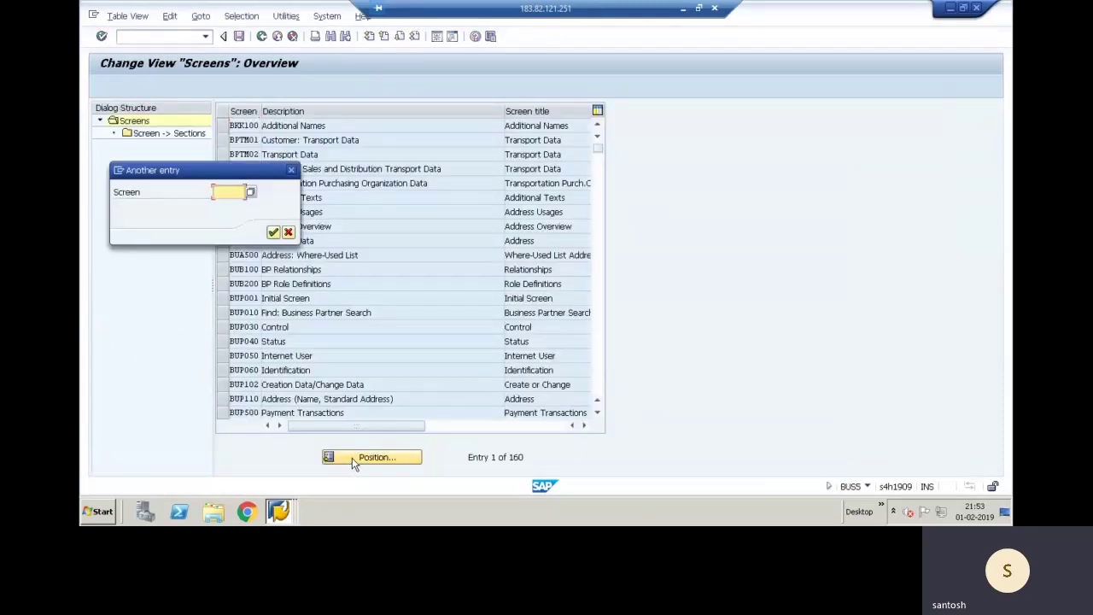
pyautogui.write('CV')
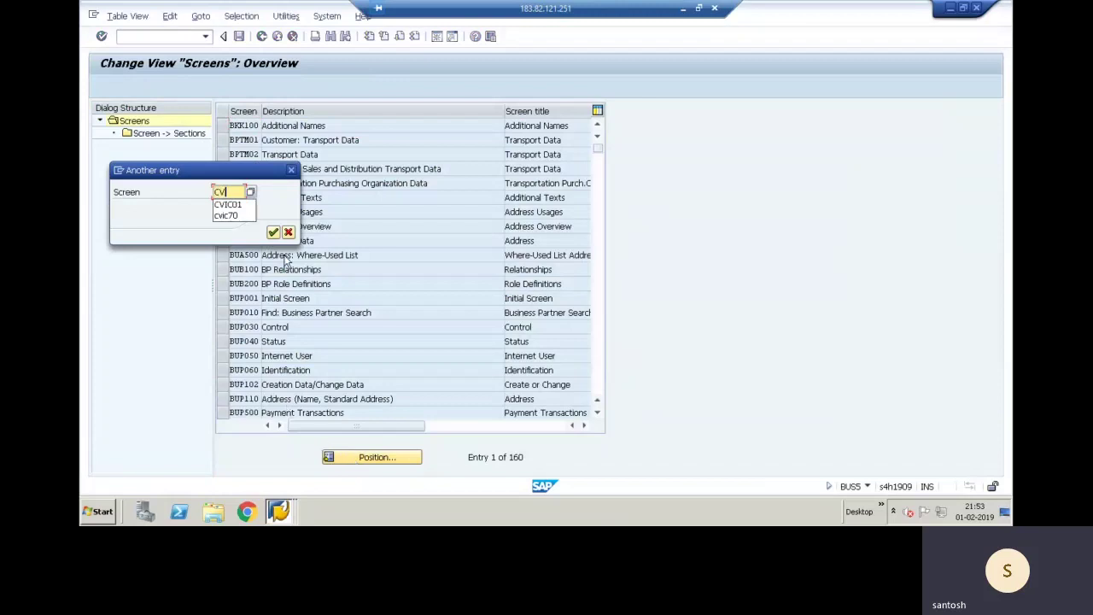
pyautogui.click(231, 204)
pyautogui.press('Return')
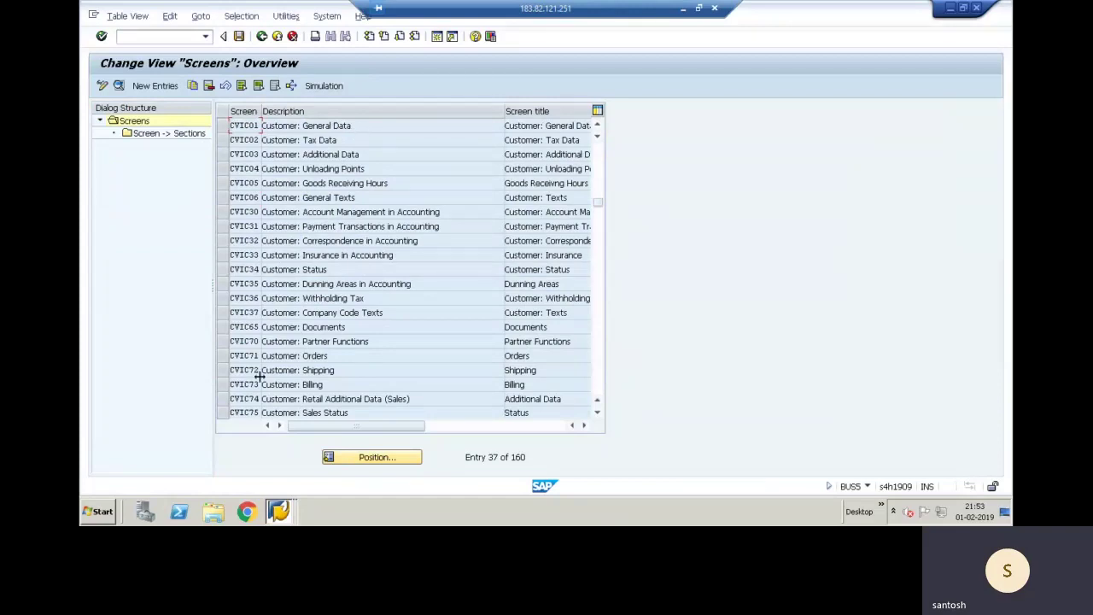
pyautogui.click(223, 370)
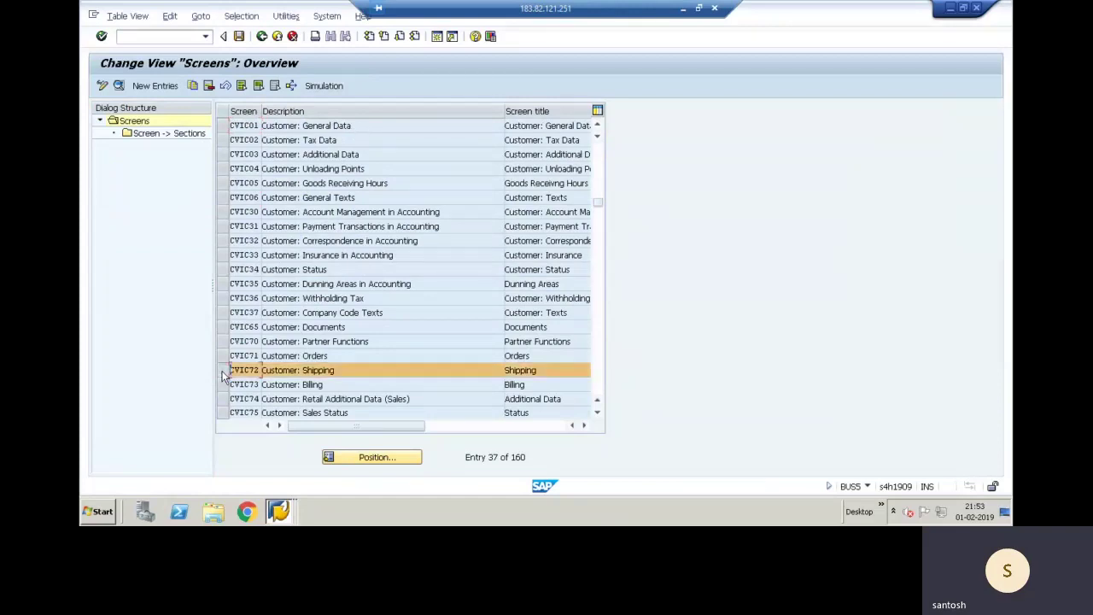
pyautogui.doubleClick(171, 136)
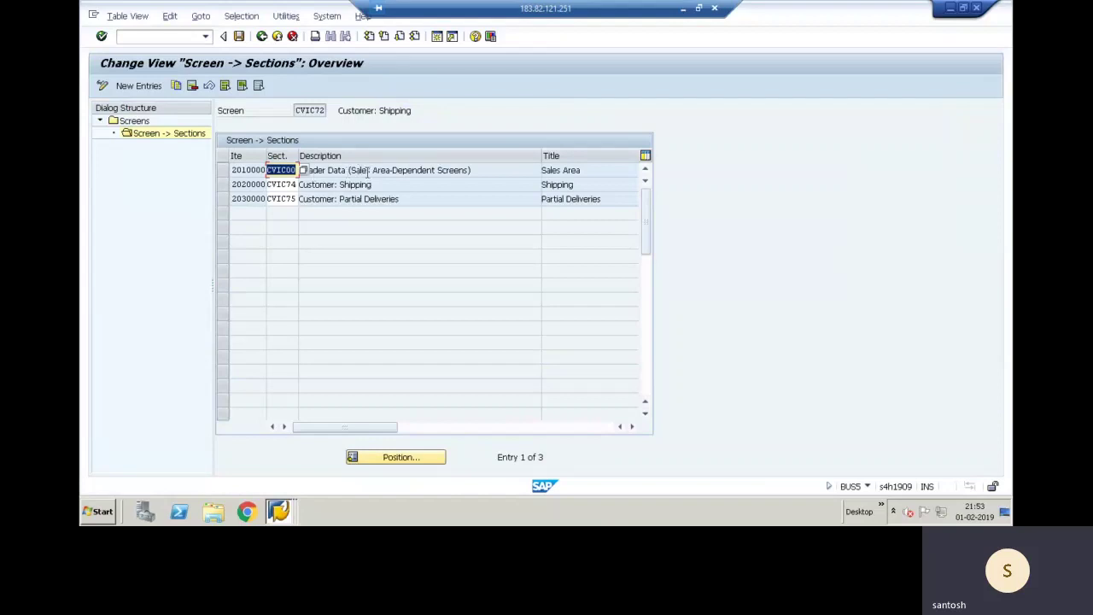
pyautogui.moveTo(368, 171); pyautogui.dragTo(472, 172)
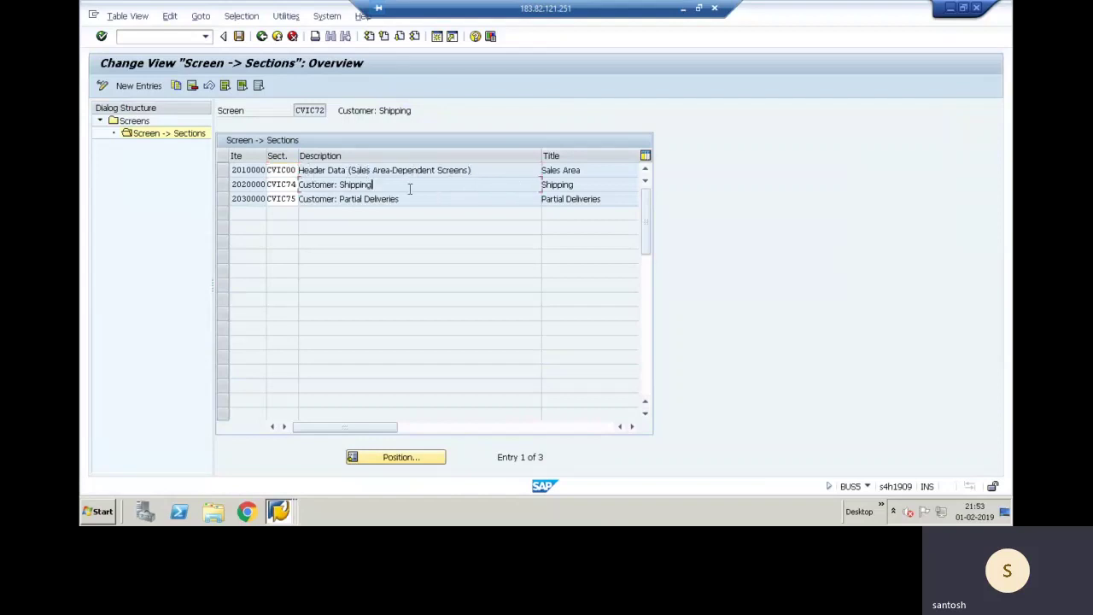
pyautogui.moveTo(410, 189); pyautogui.dragTo(250, 185)
pyautogui.click(381, 203)
pyautogui.moveTo(407, 201); pyautogui.dragTo(241, 210)
pyautogui.click(241, 207)
pyautogui.moveTo(380, 185); pyautogui.dragTo(295, 186)
pyautogui.click(276, 188)
pyautogui.doubleClick(271, 185)
pyautogui.doubleClick(276, 186)
pyautogui.click(262, 36)
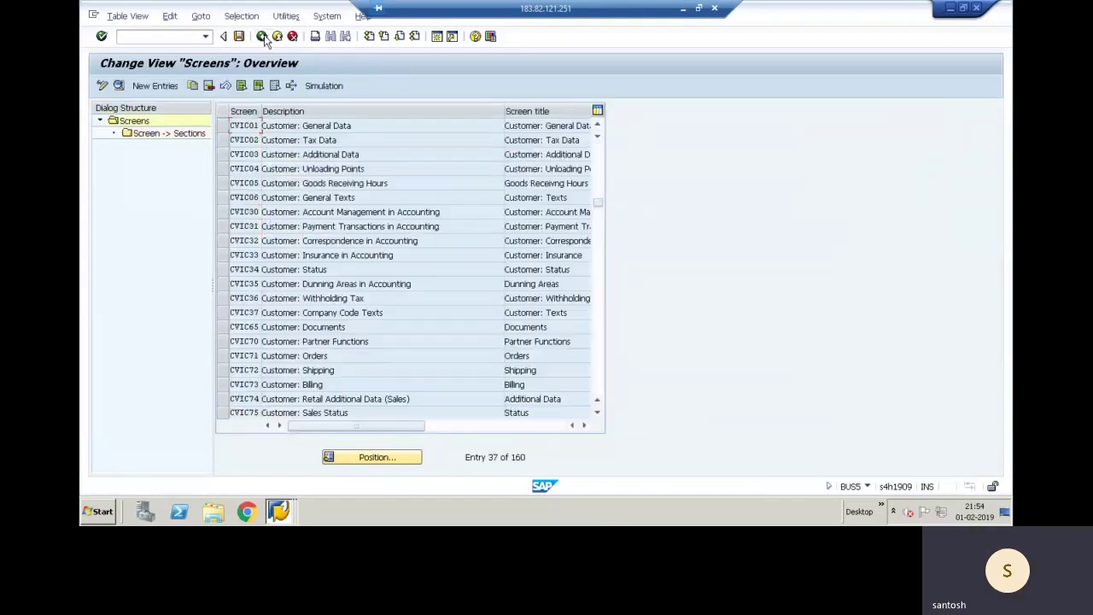
pyautogui.click(262, 36)
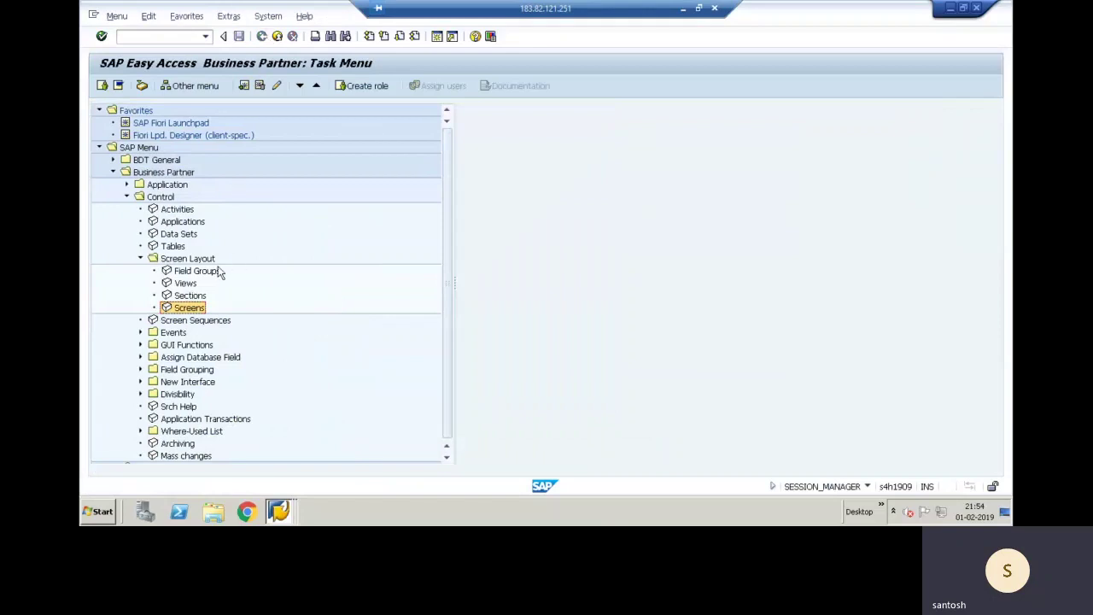
# - Open the BDT Sections list and try jumping to section VIC74, then retype it as CVIC7
pyautogui.doubleClick(189, 296)
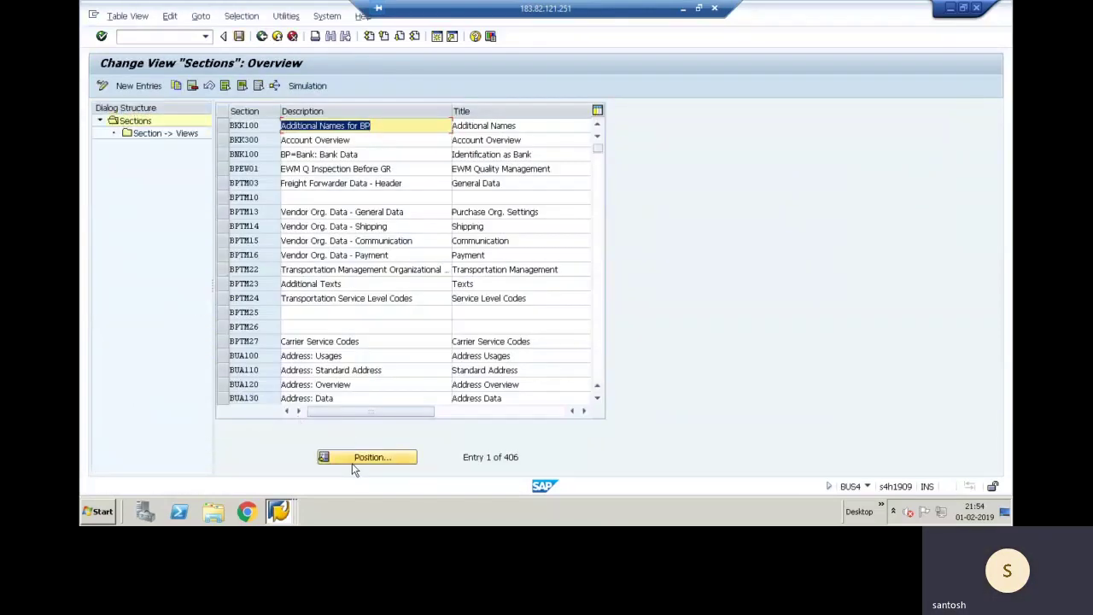
pyautogui.click(347, 461)
pyautogui.write('VIC74')
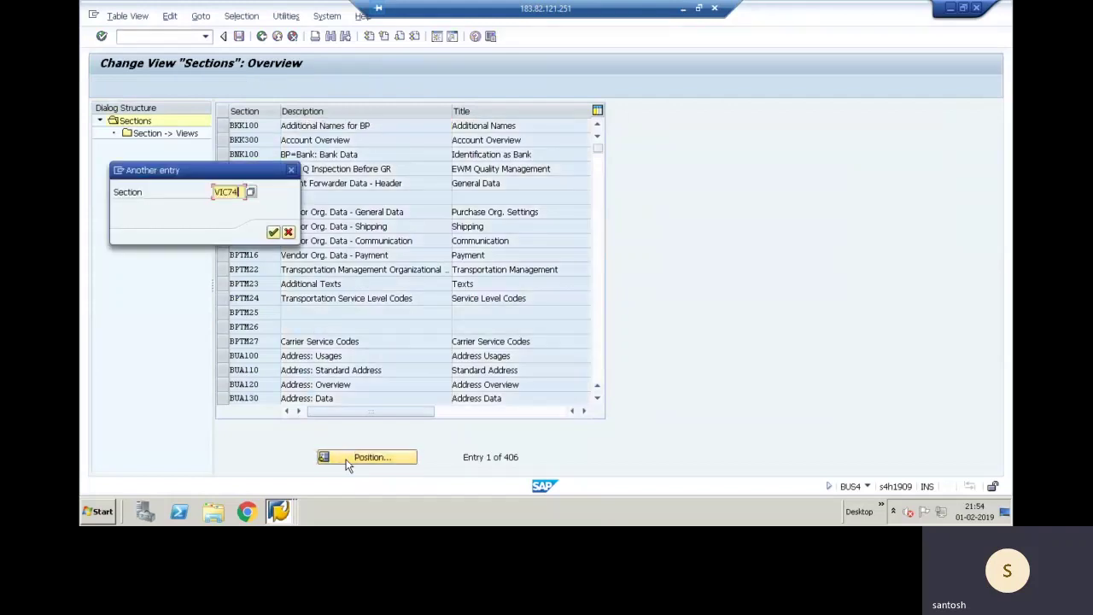
pyautogui.press('Return')
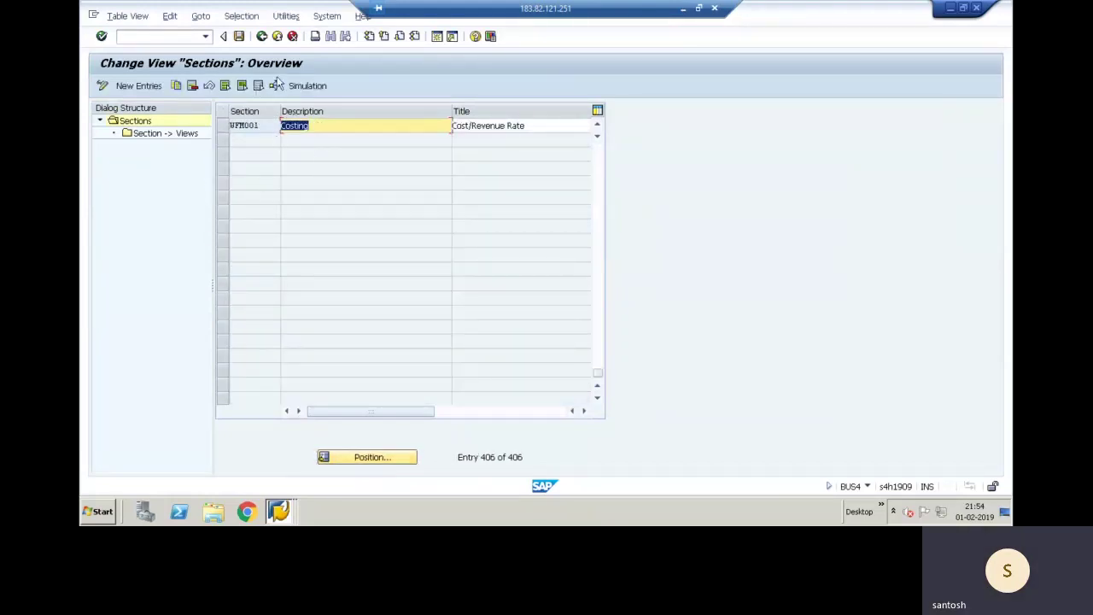
pyautogui.click(366, 457)
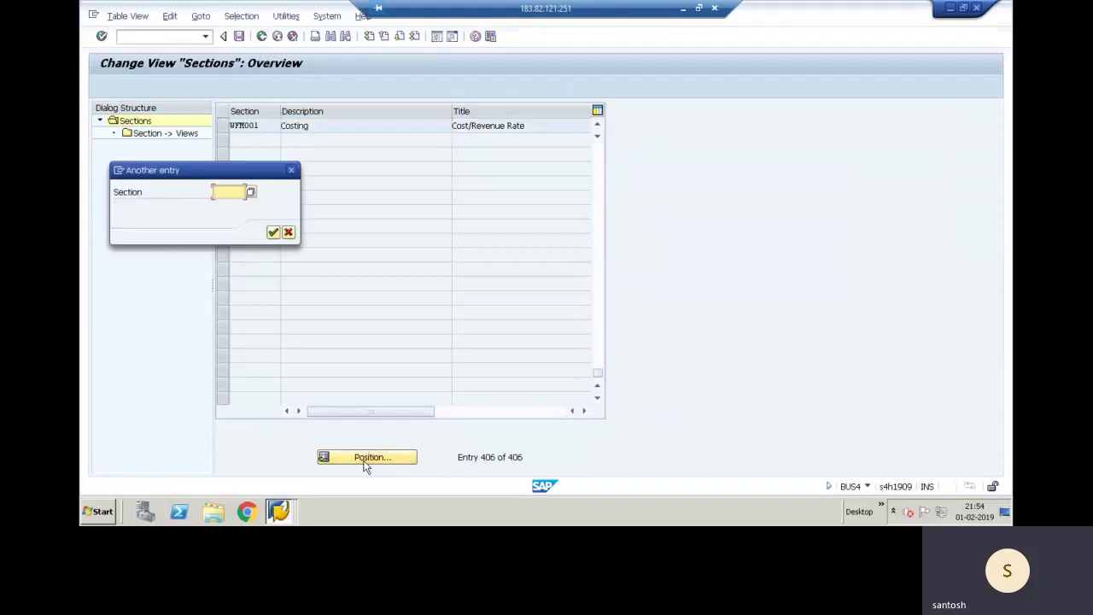
pyautogui.write('VIC74')
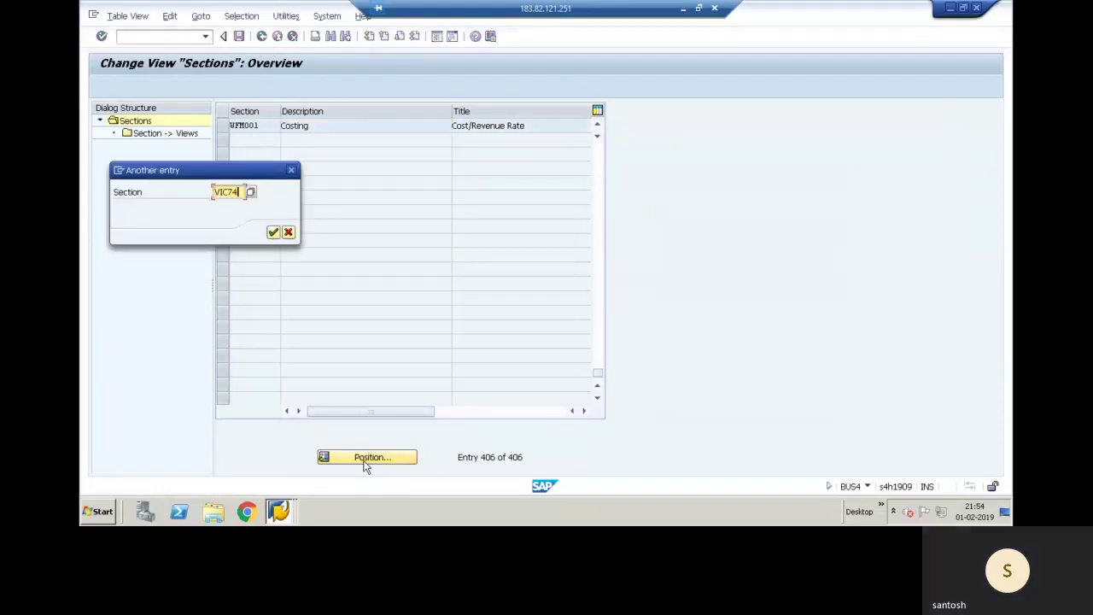
pyautogui.press('BackSpace')
pyautogui.press('BackSpace')
pyautogui.press('BackSpace')
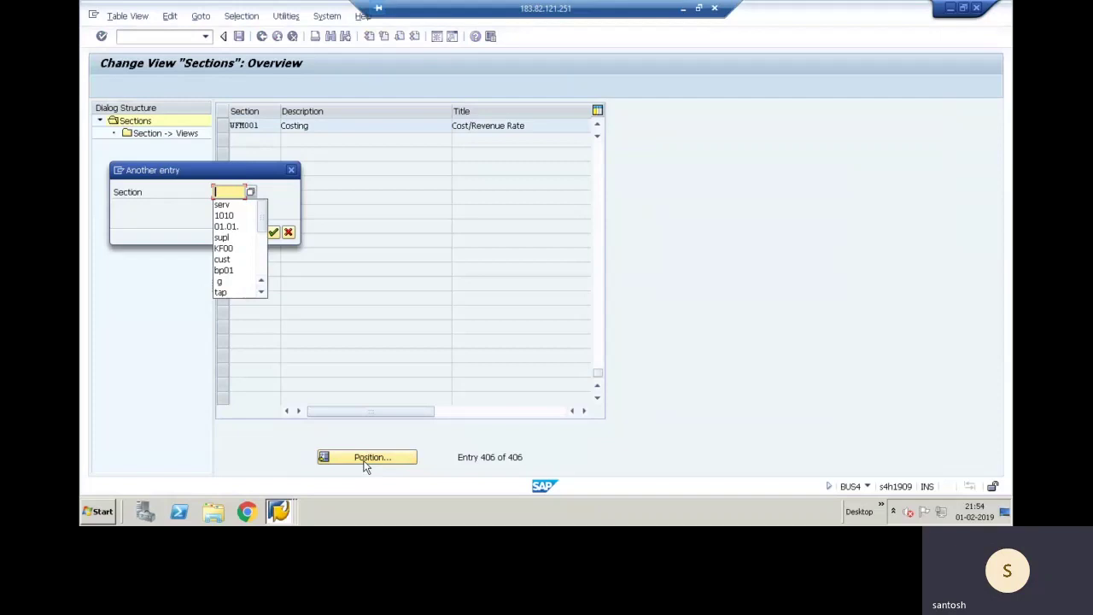
pyautogui.write('CV')
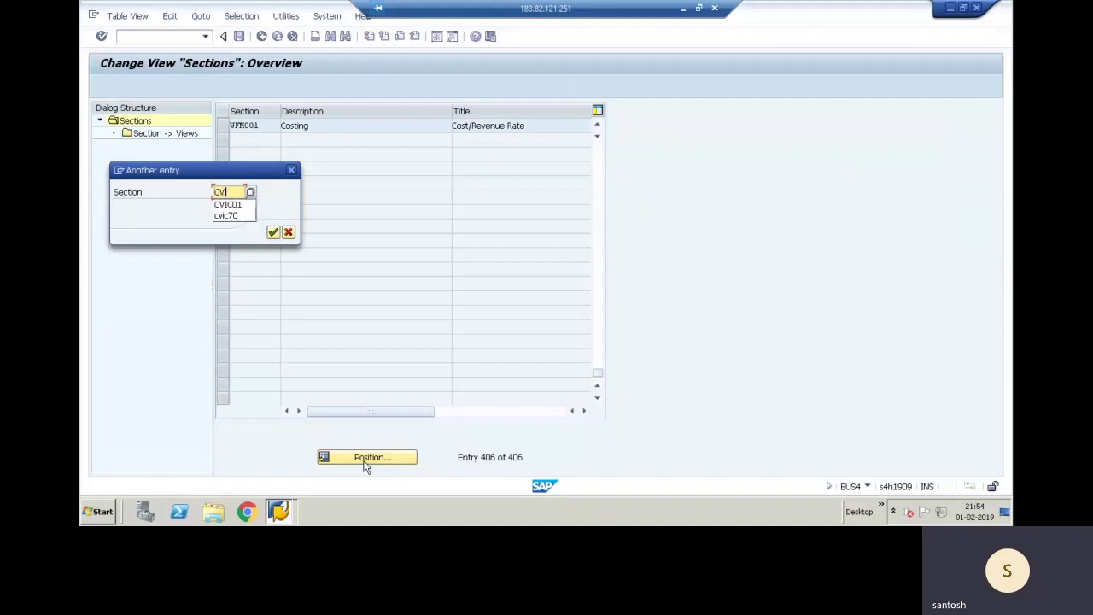
pyautogui.write('IC7')
# - Jump to section CVIC70, then select CVIC74 Customer: Shipping and its Section -> Views level
pyautogui.click(224, 193)
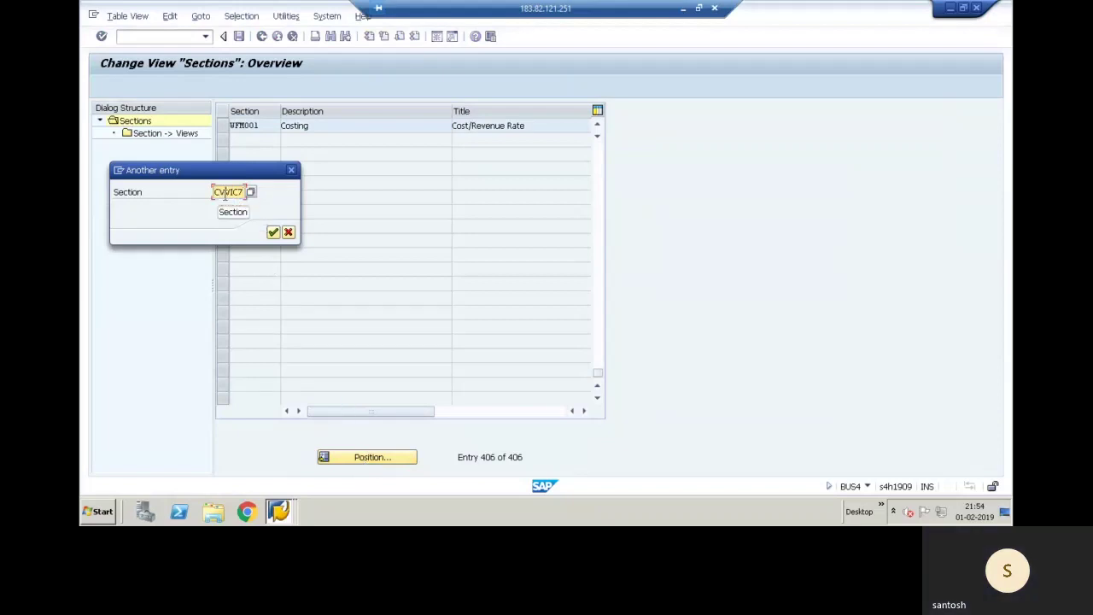
pyautogui.click(224, 193)
pyautogui.click(225, 204)
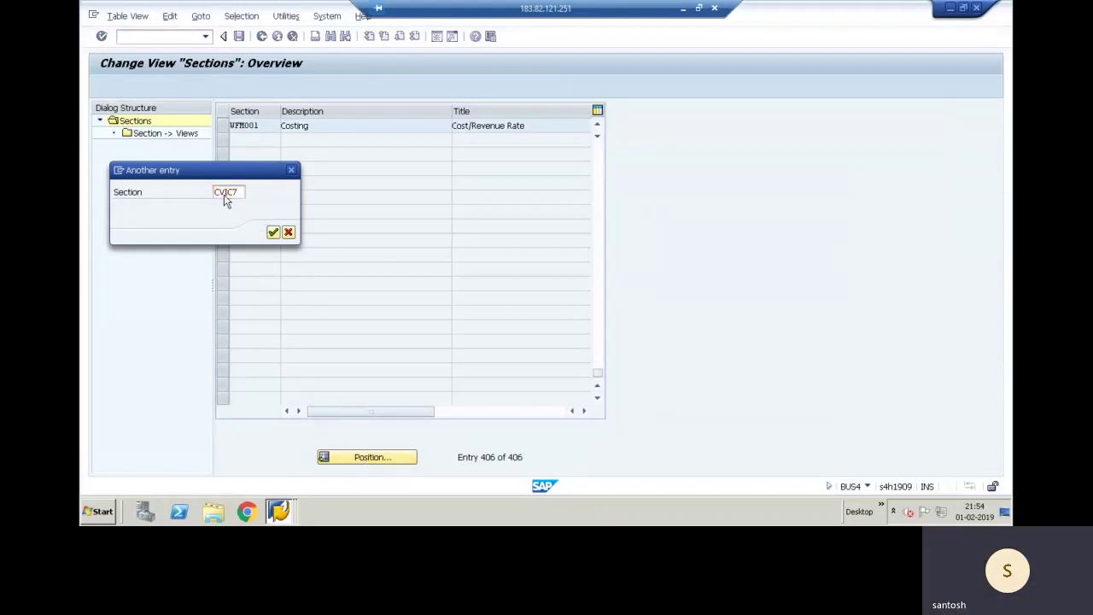
pyautogui.press('Return')
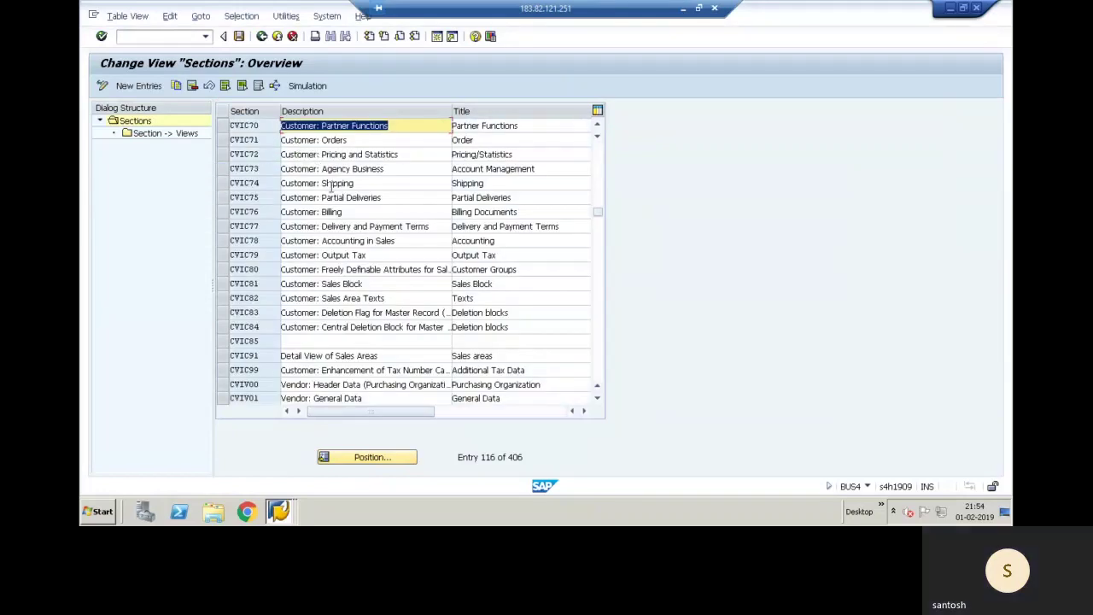
pyautogui.click(224, 186)
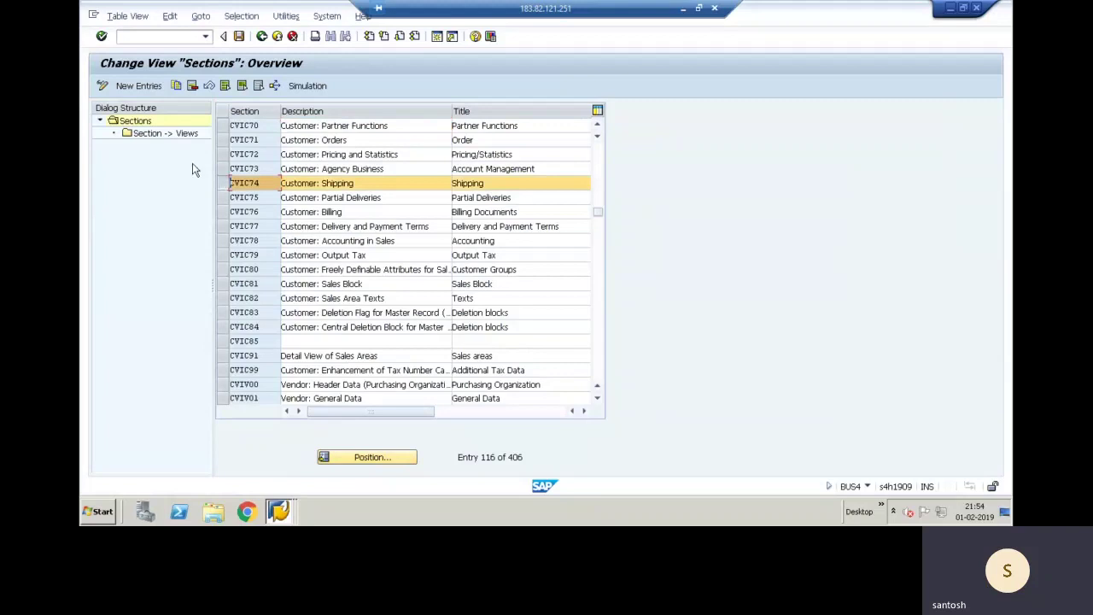
pyautogui.click(165, 140)
# - Open Section -> Views for CVIC74, showing items 2010000–2030000, and select view CVIC81
pyautogui.doubleClick(165, 139)
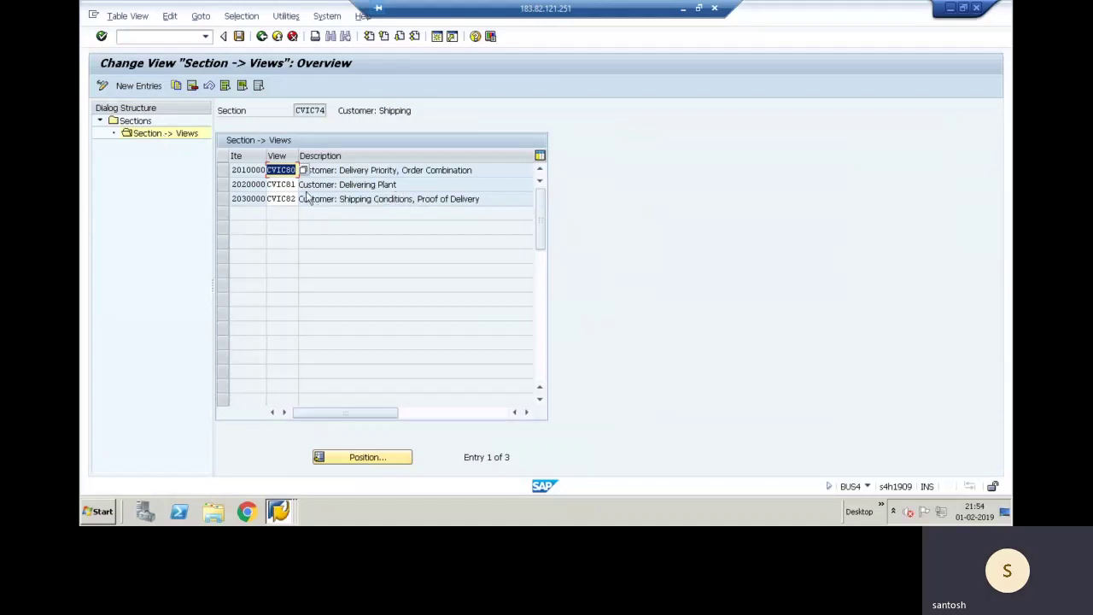
pyautogui.click(281, 184)
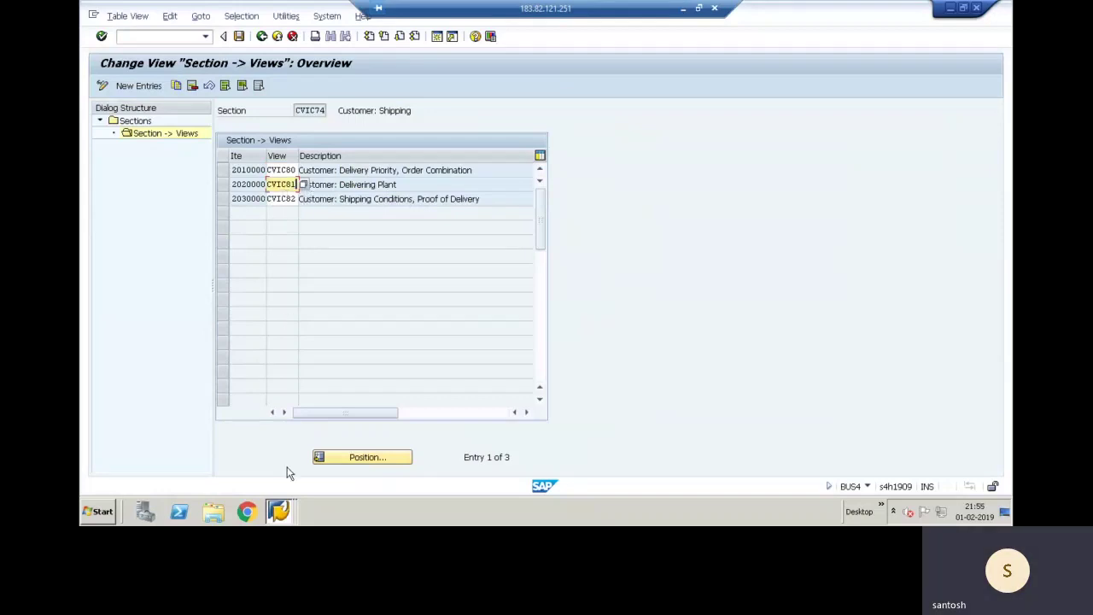
pyautogui.click(282, 512)
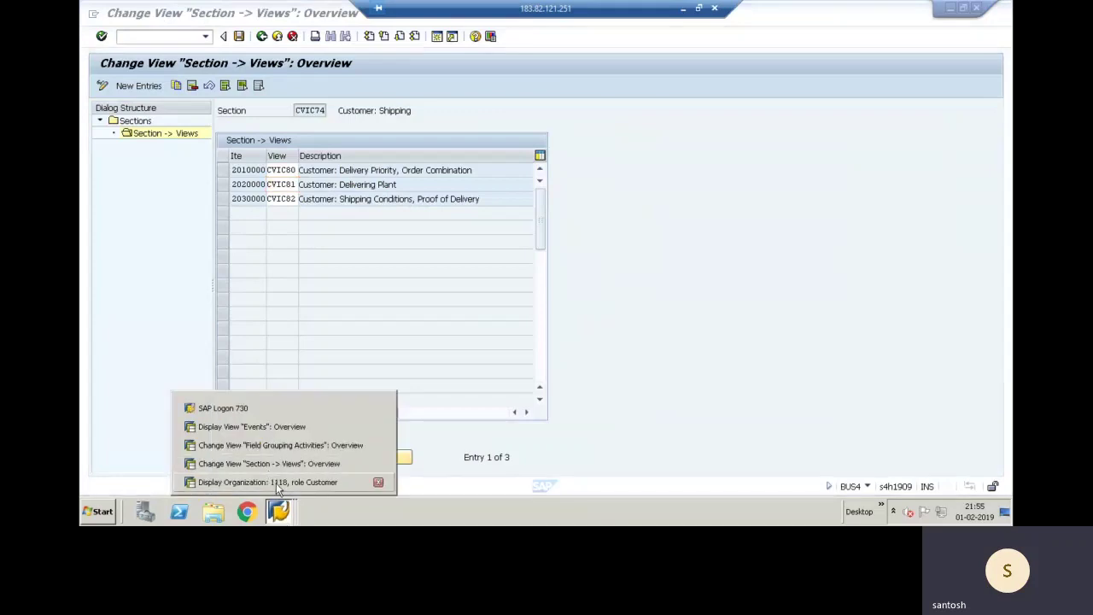
# - Expand CVIC72 Customer: Shipping down to section CVIC74 and its views in BDT Analyzer, then close it
pyautogui.click(272, 482)
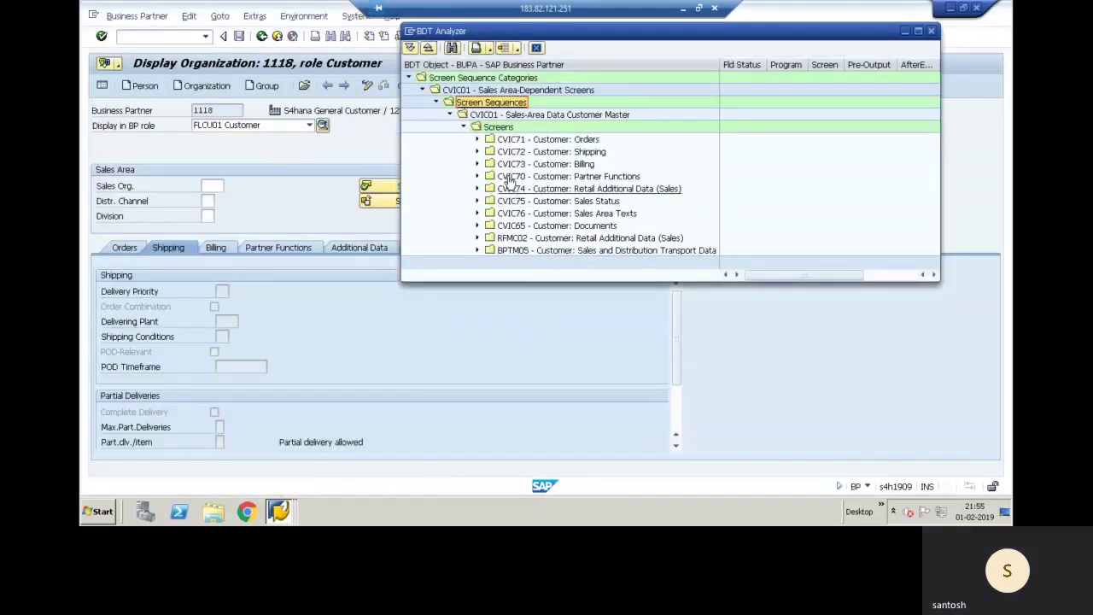
pyautogui.click(478, 151)
pyautogui.click(490, 163)
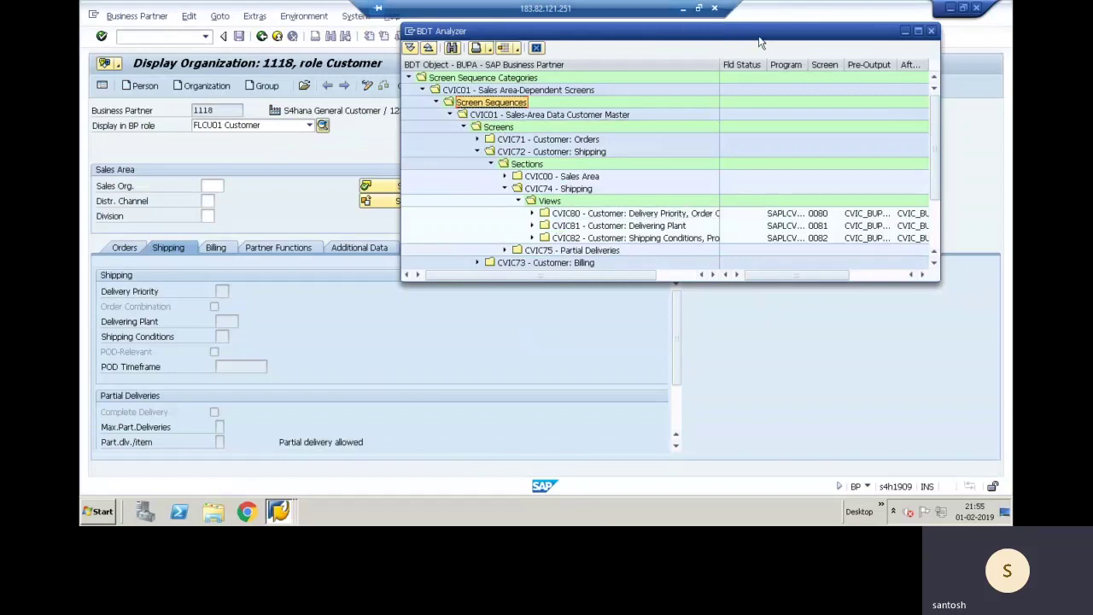
pyautogui.click(933, 31)
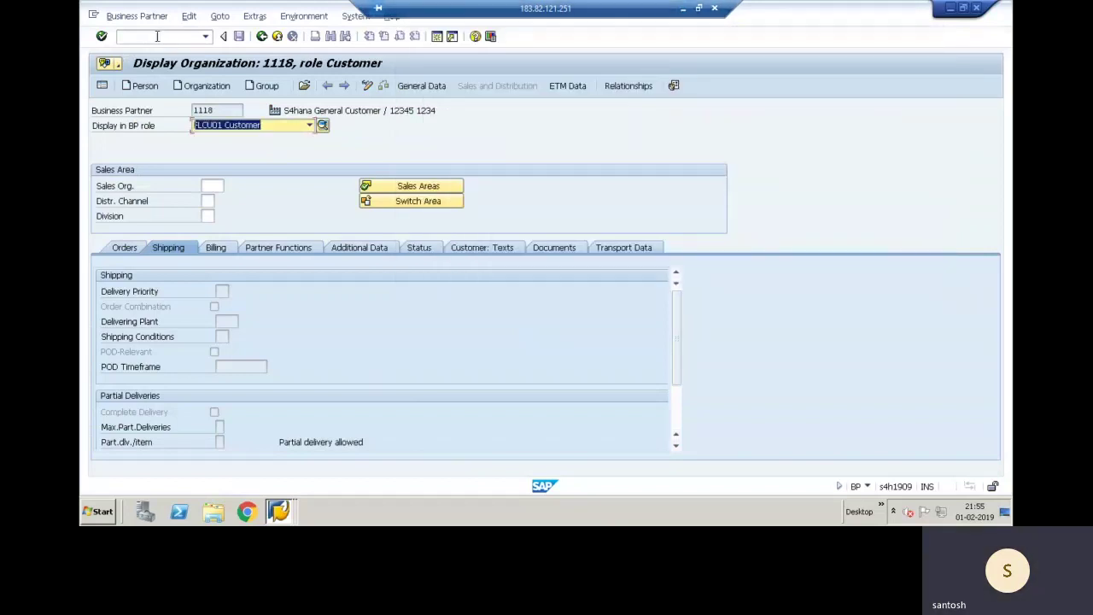
# - Try transaction /nbuoj, which does not exist, check the blog, and enter busj
pyautogui.write('/n')
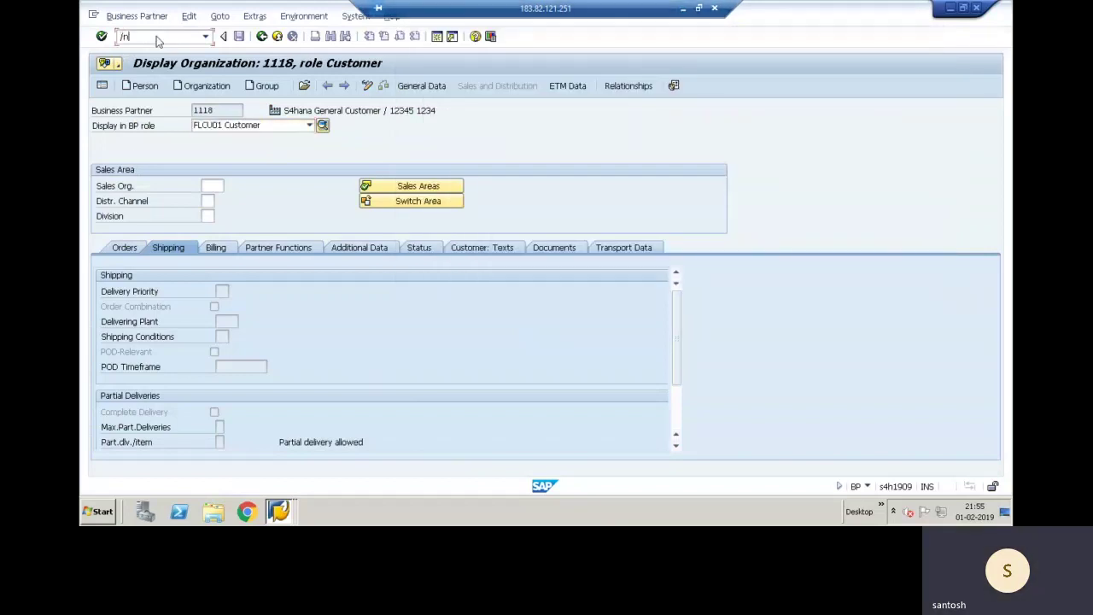
pyautogui.write('buoj')
pyautogui.press('Return')
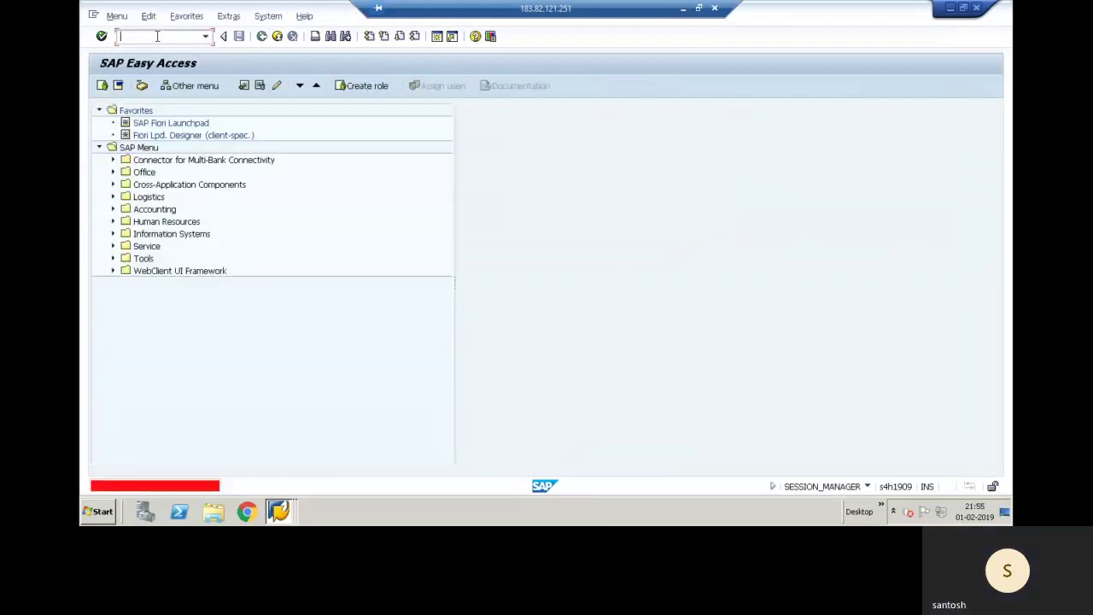
pyautogui.click(682, 8)
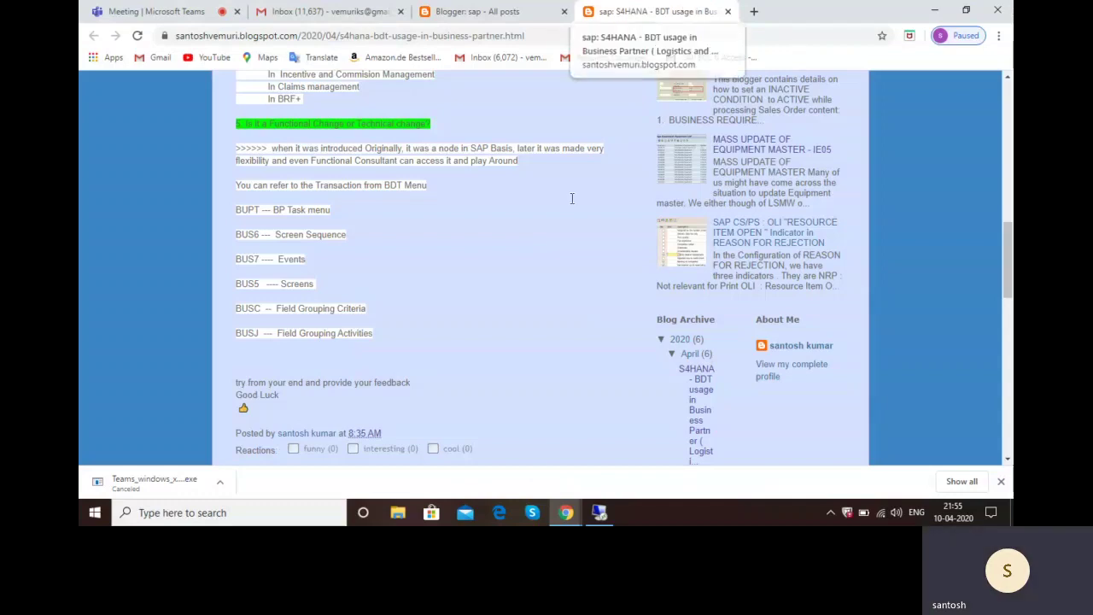
pyautogui.hotkey('alt', 'Tab')
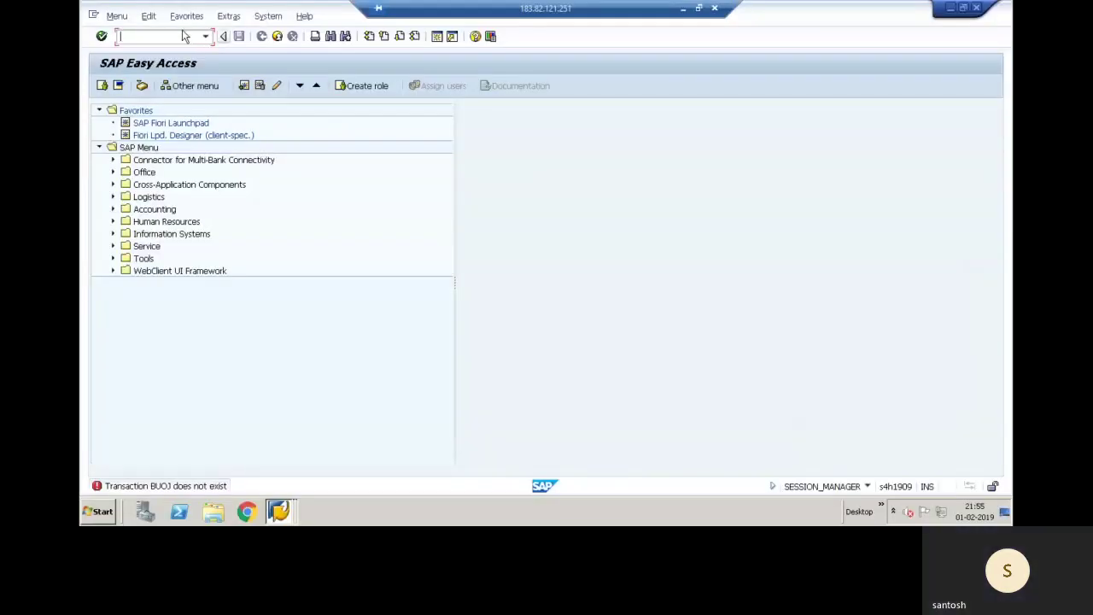
pyautogui.write('busj')
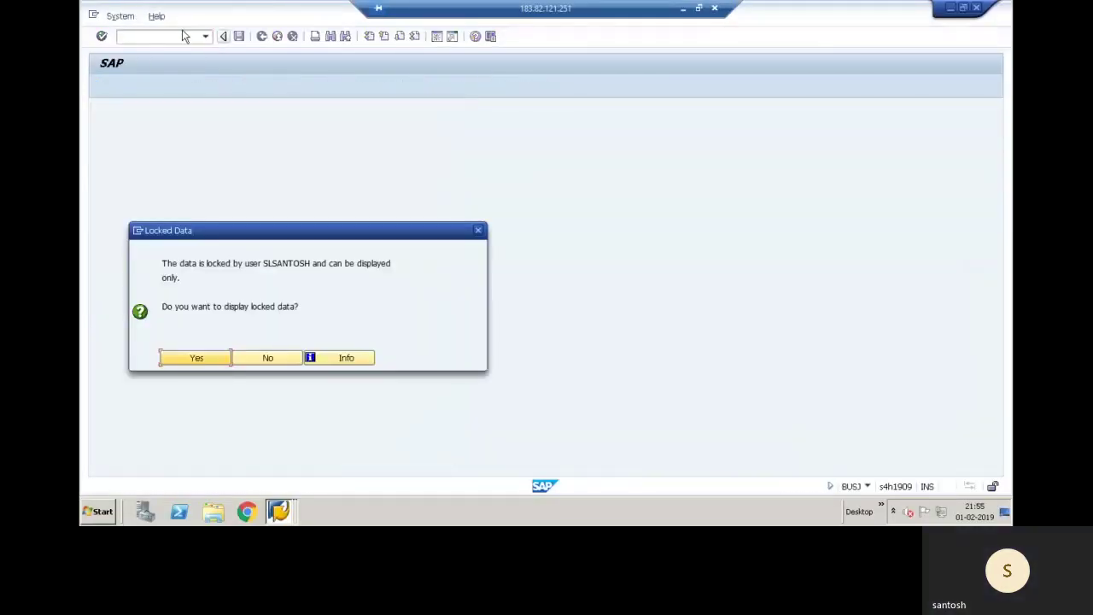
# - Accept the locked data, open activity 01 Create, and show Costing's field group 2511 Cost/Revenue Rate
pyautogui.click(191, 362)
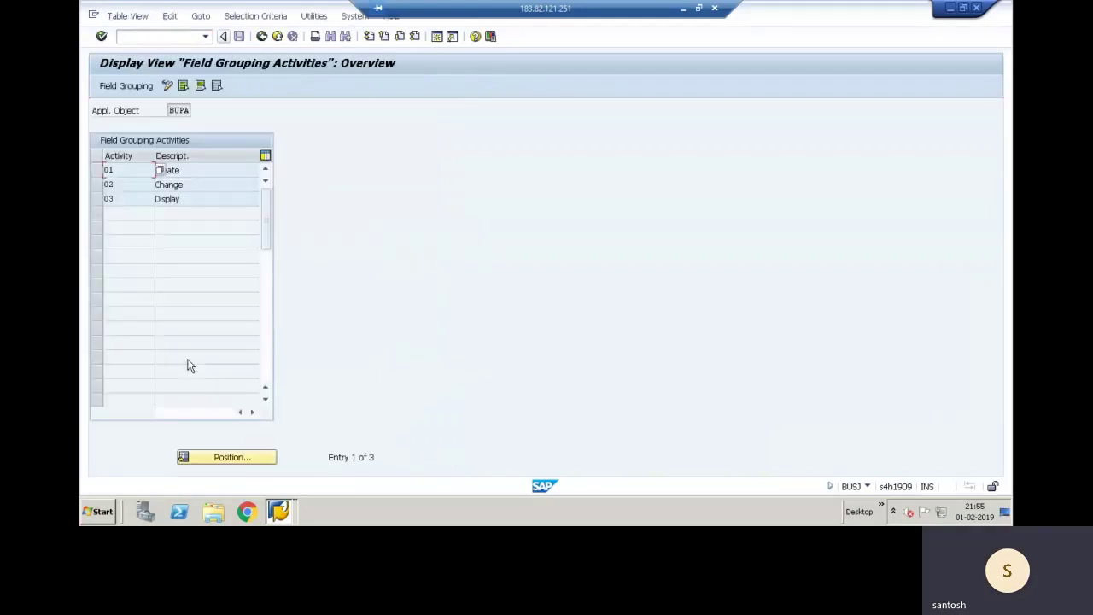
pyautogui.doubleClick(106, 171)
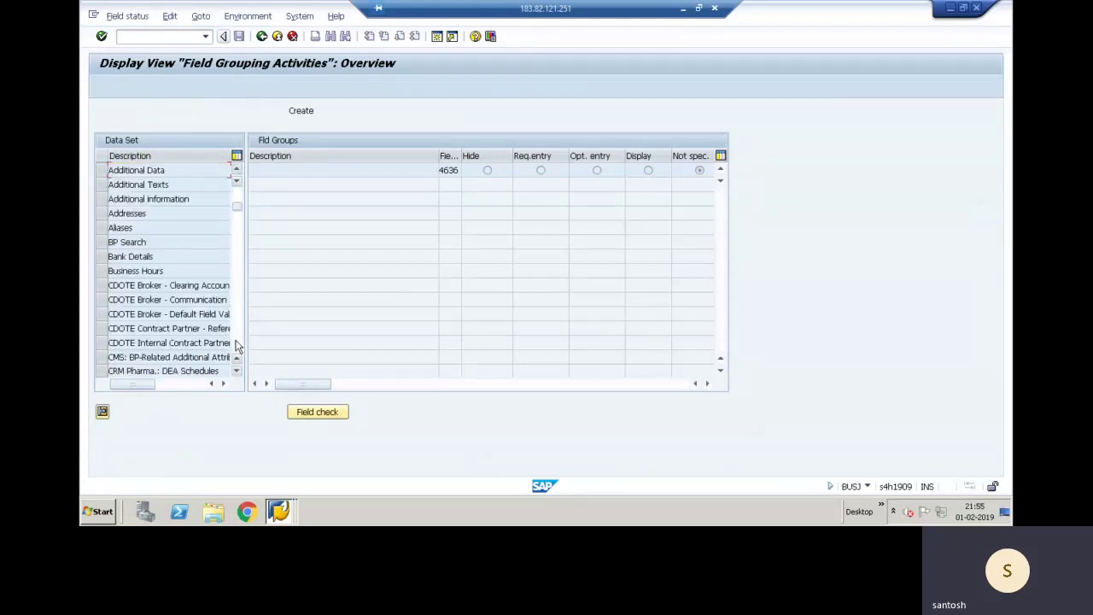
pyautogui.click(237, 345)
pyautogui.click(166, 328)
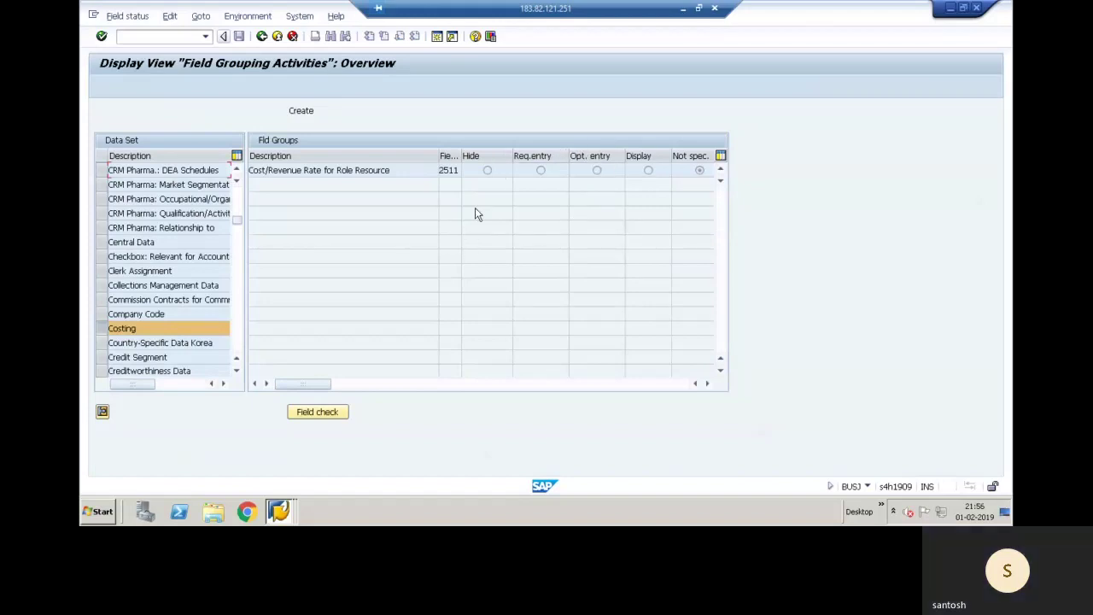
pyautogui.click(187, 35)
# - Run /nbusc to list eight criteria from BUP001 to RFMV001, then minimise Remote Desktop to the blog
pyautogui.write('/nbusc')
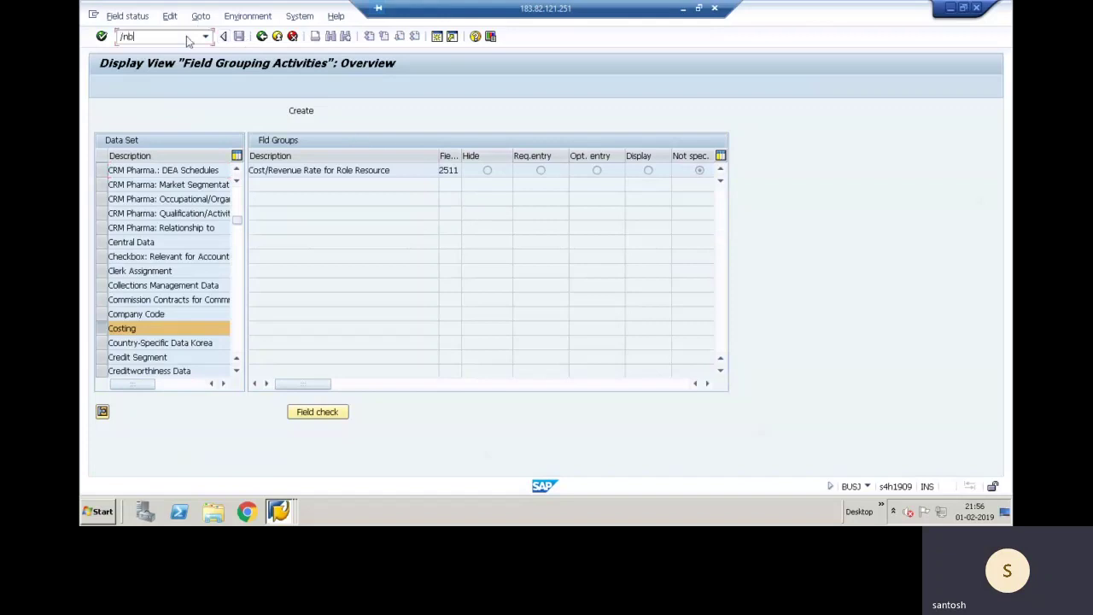
pyautogui.press('Return')
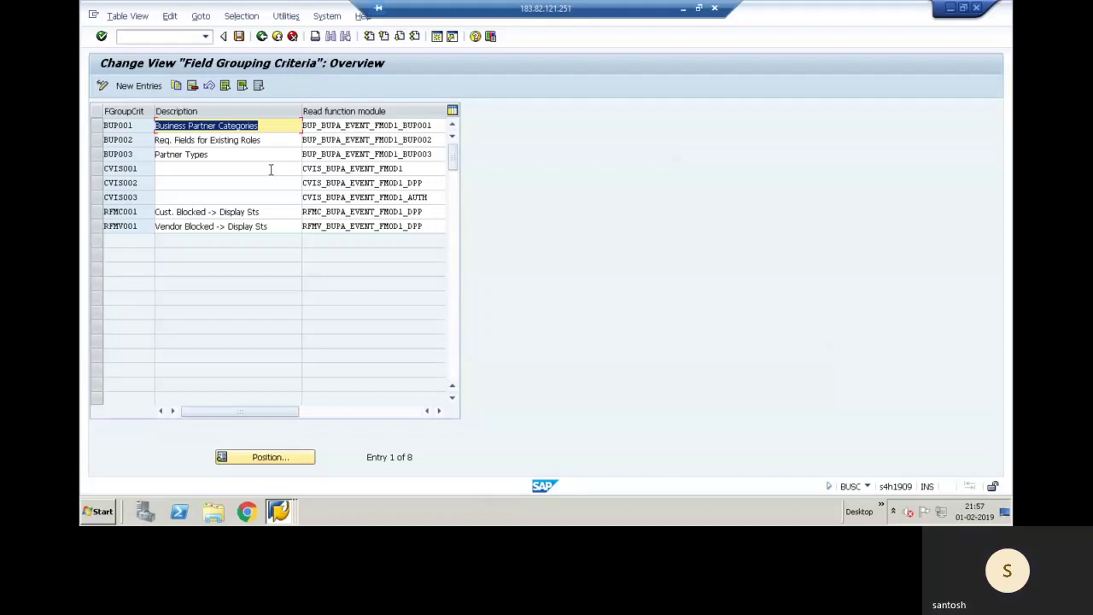
pyautogui.click(684, 9)
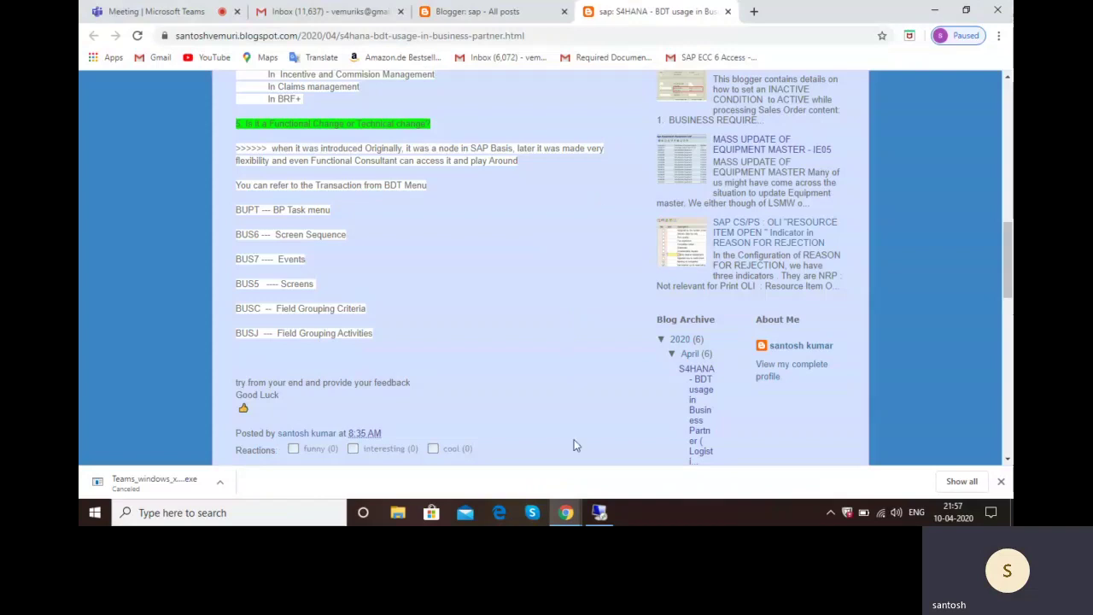
pyautogui.moveTo(607, 512)
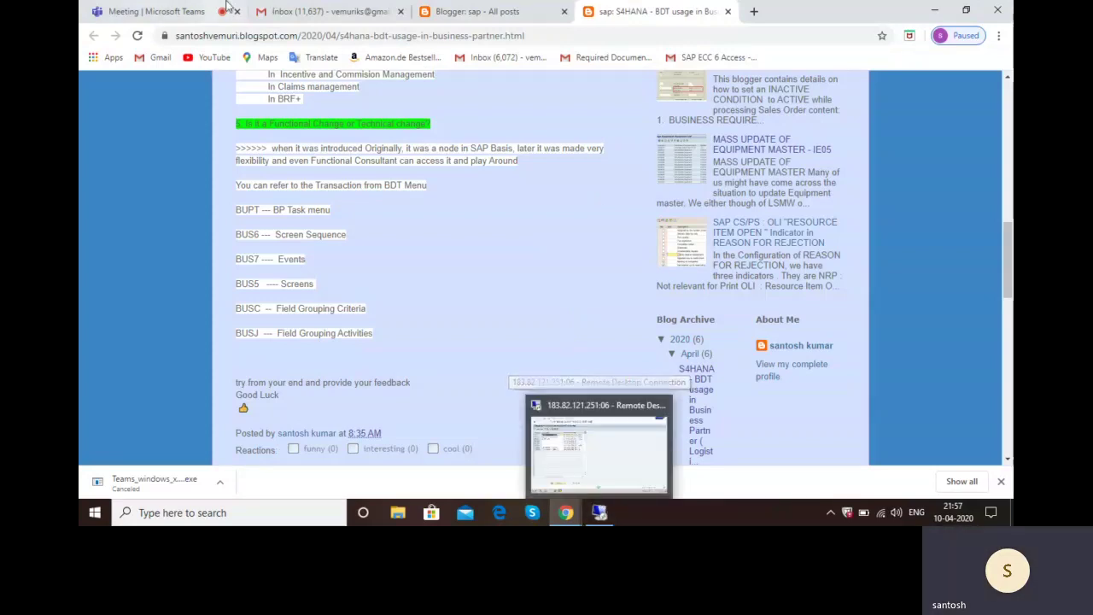